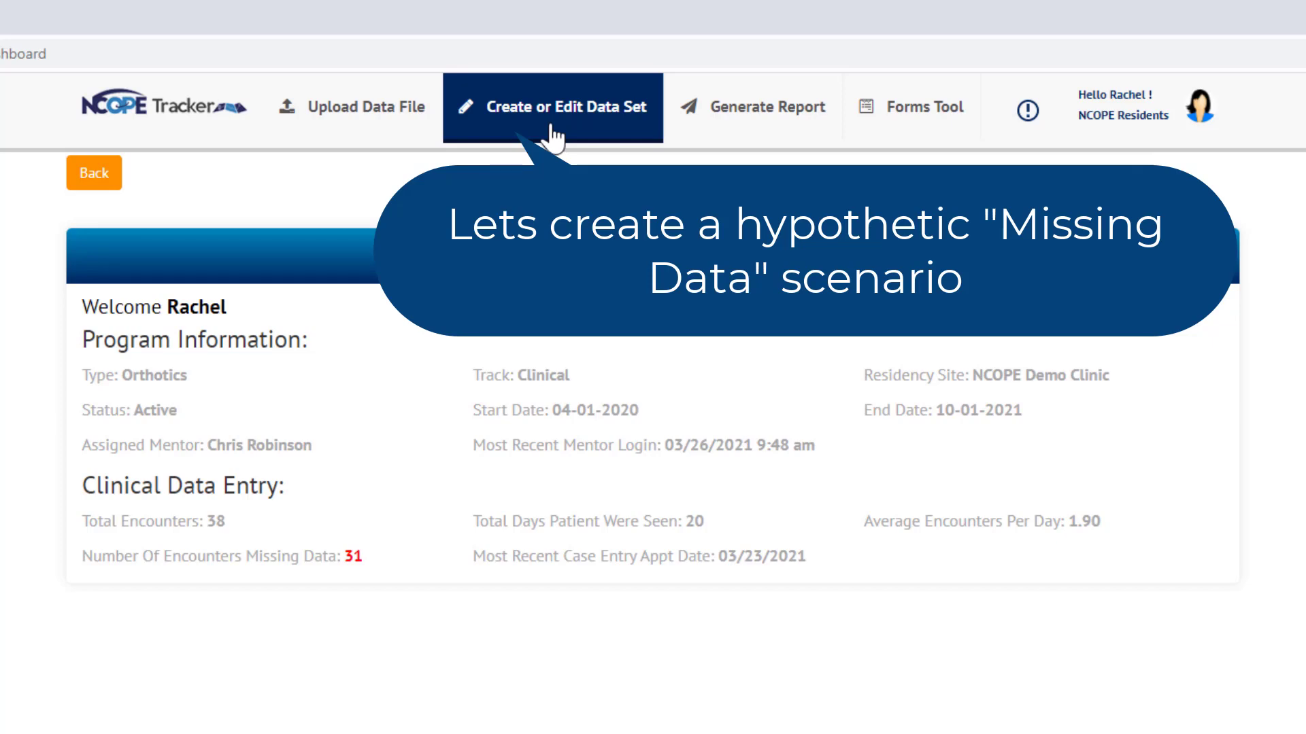
Step: Start a new data set entry with appointment date 03-25-2021 and patient age 0
{"action": "left_click", "coordinate": [555, 136]}
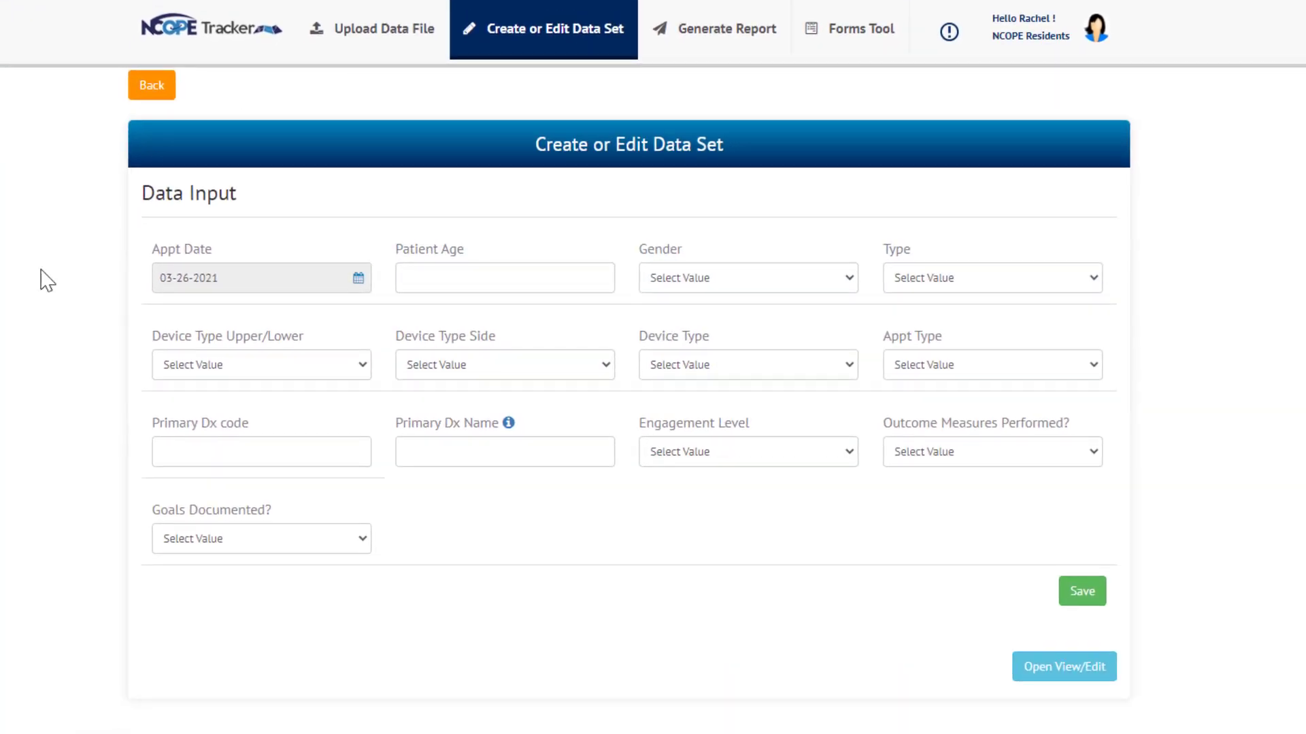
{"action": "left_click", "coordinate": [359, 279]}
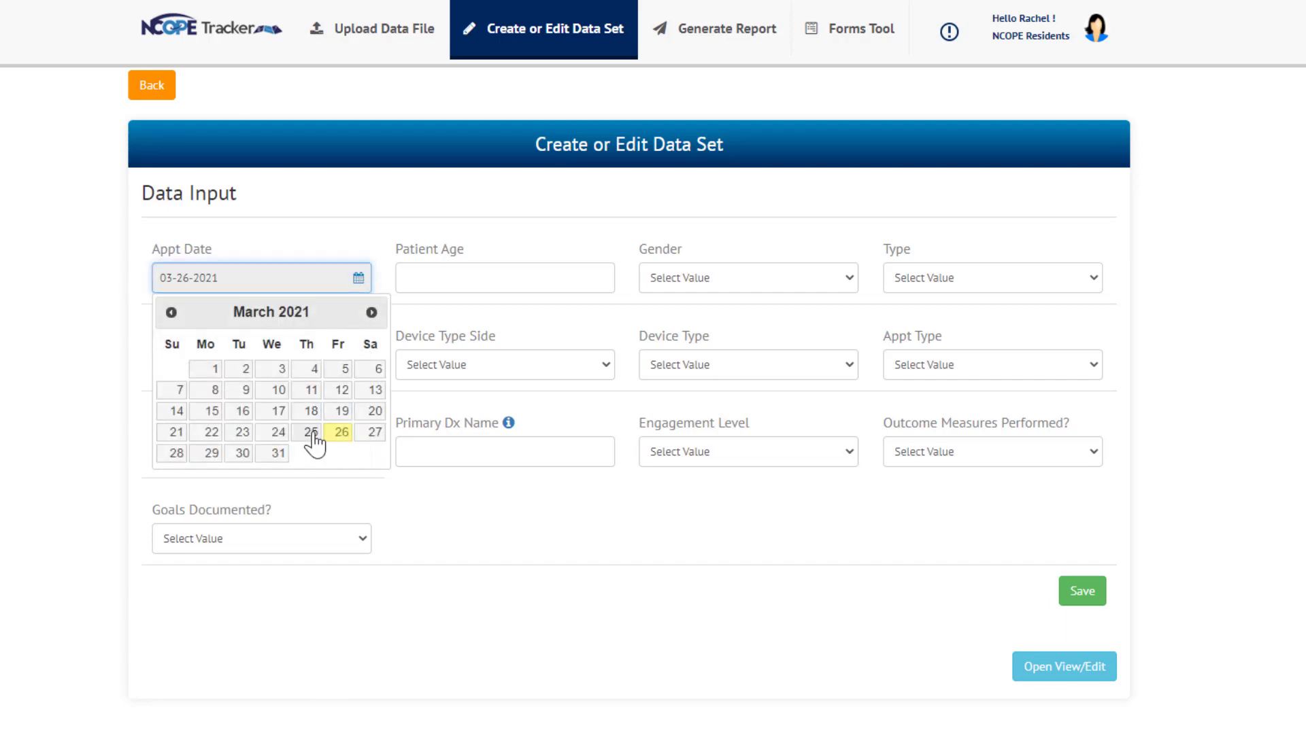
{"action": "left_click", "coordinate": [312, 433]}
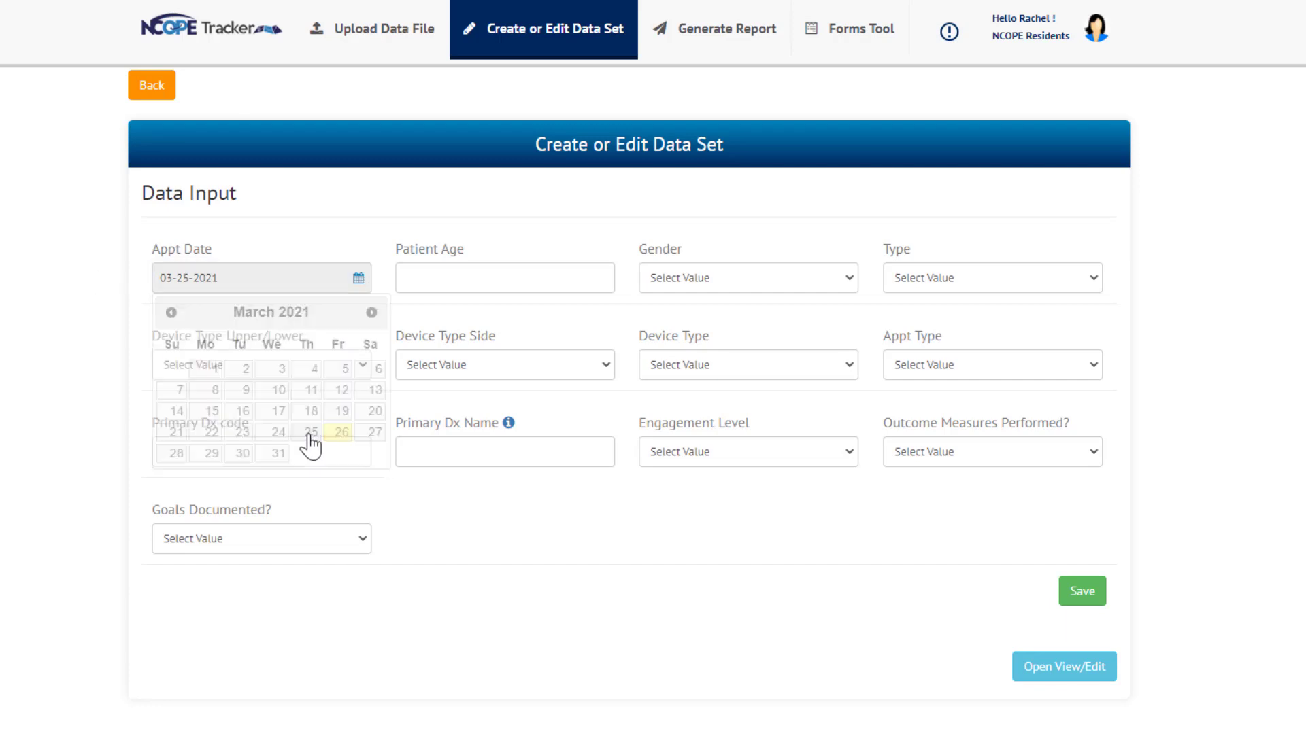
{"action": "left_click", "coordinate": [455, 280]}
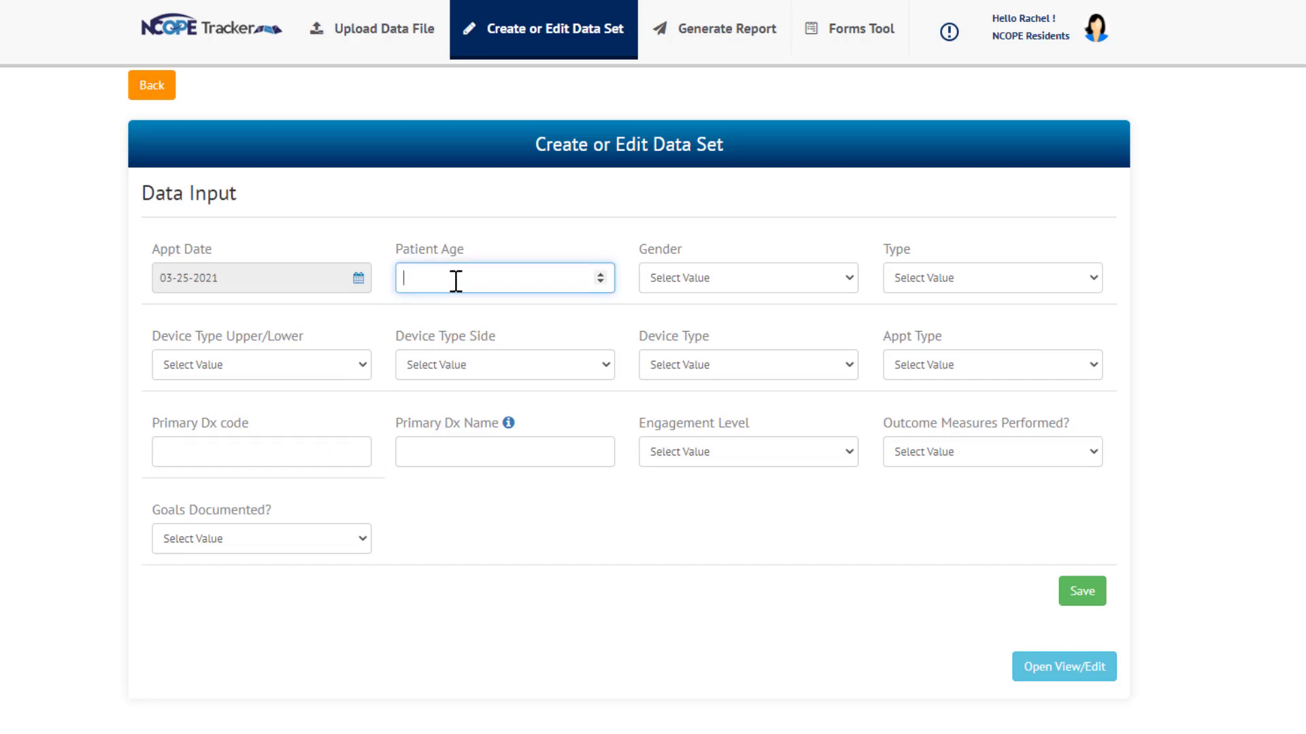
{"action": "type", "text": "0"}
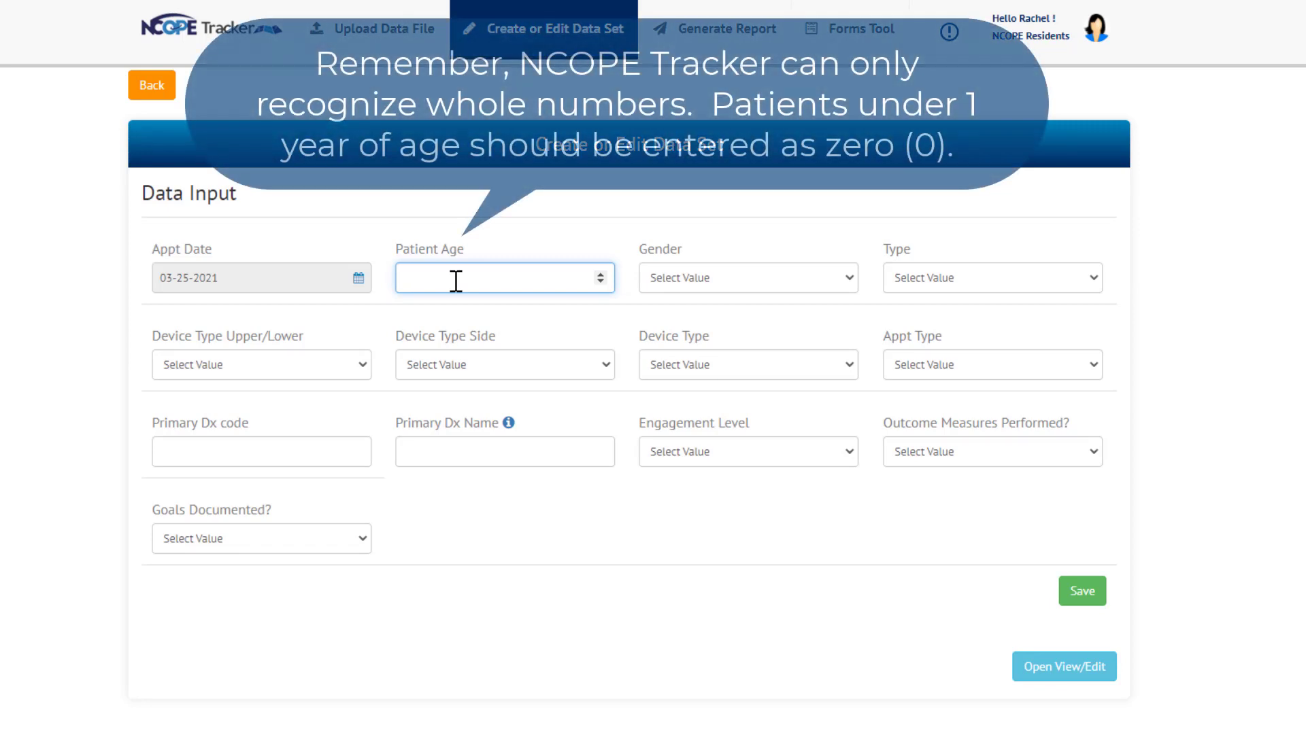
{"action": "key", "text": "Tab"}
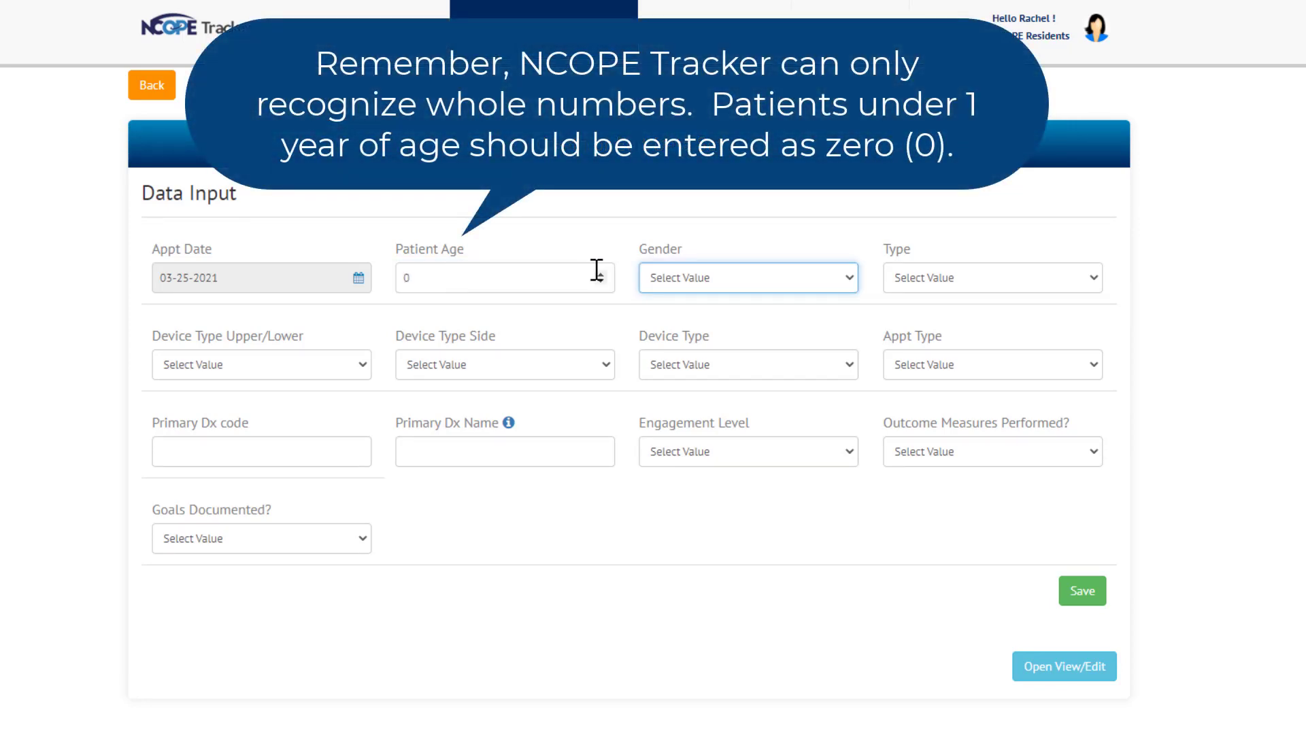
Step: Set the new entry's gender to Male and its type to Orthotic
{"action": "left_click", "coordinate": [708, 280]}
{"action": "left_click", "coordinate": [708, 323]}
{"action": "left_click", "coordinate": [965, 280]}
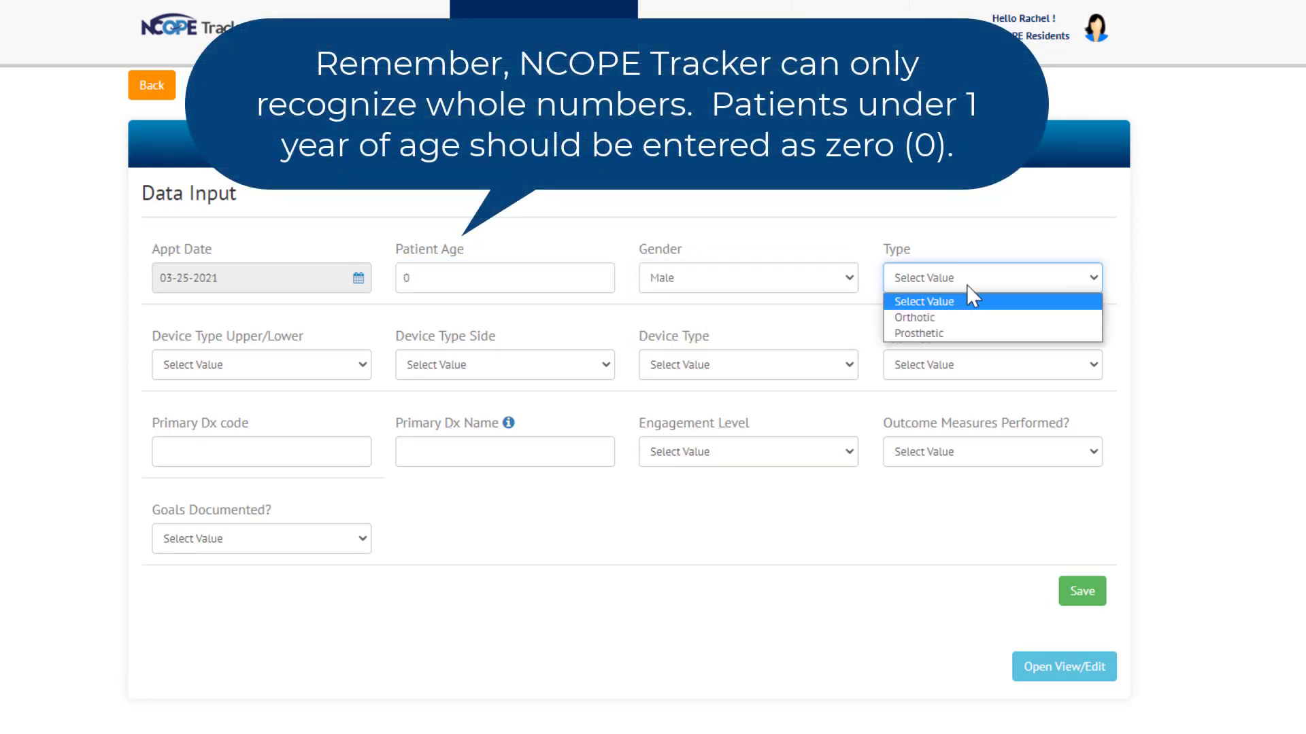
{"action": "left_click", "coordinate": [962, 318]}
Step: Set Device Type Upper/Lower to Cranial and Device Type to Cranial Remolding Orthosis, leaving the device side unselected
{"action": "left_click", "coordinate": [276, 377]}
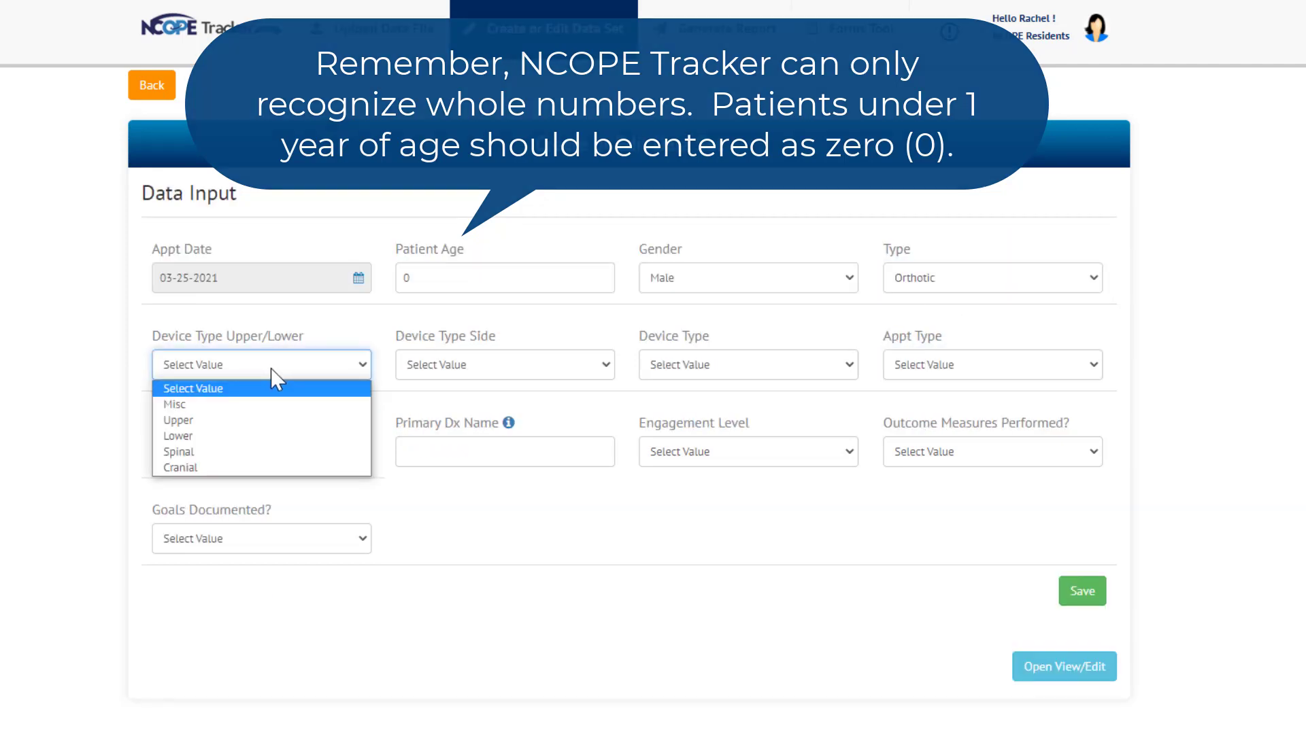
{"action": "left_click", "coordinate": [258, 467]}
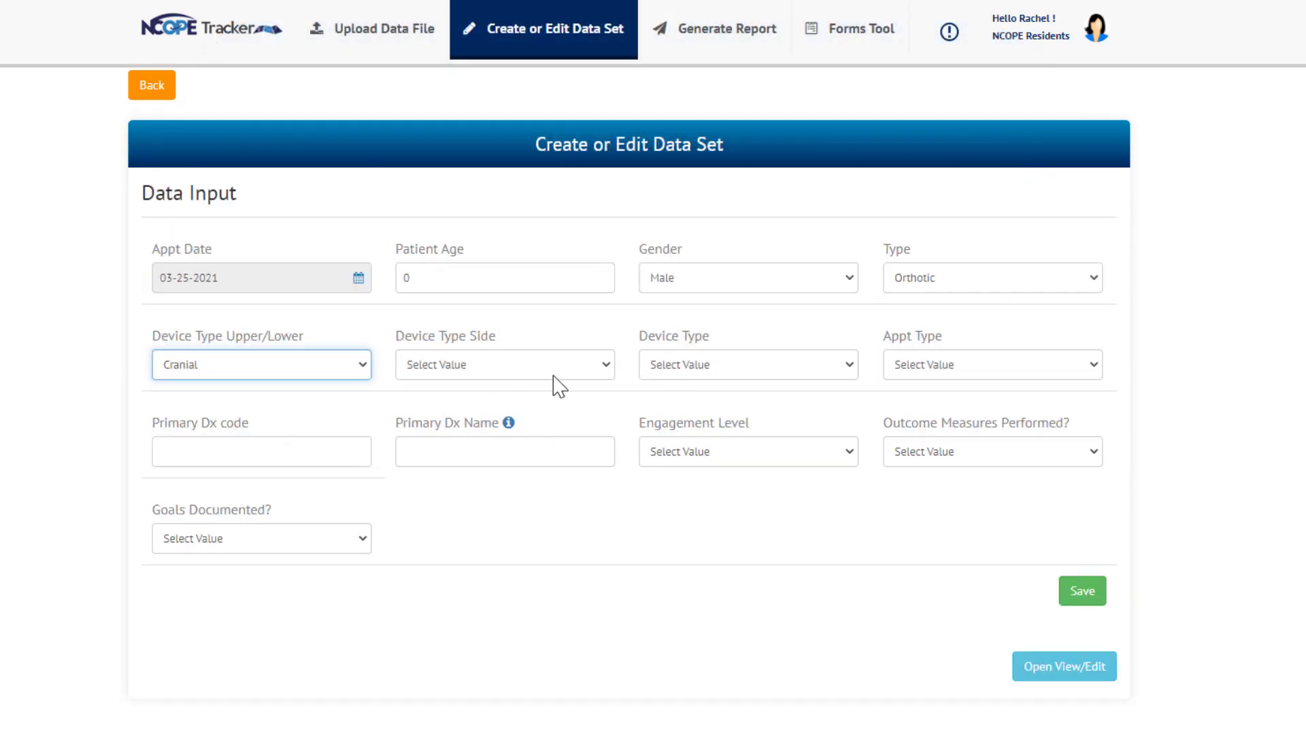
{"action": "left_click", "coordinate": [521, 365]}
{"action": "left_click", "coordinate": [537, 346]}
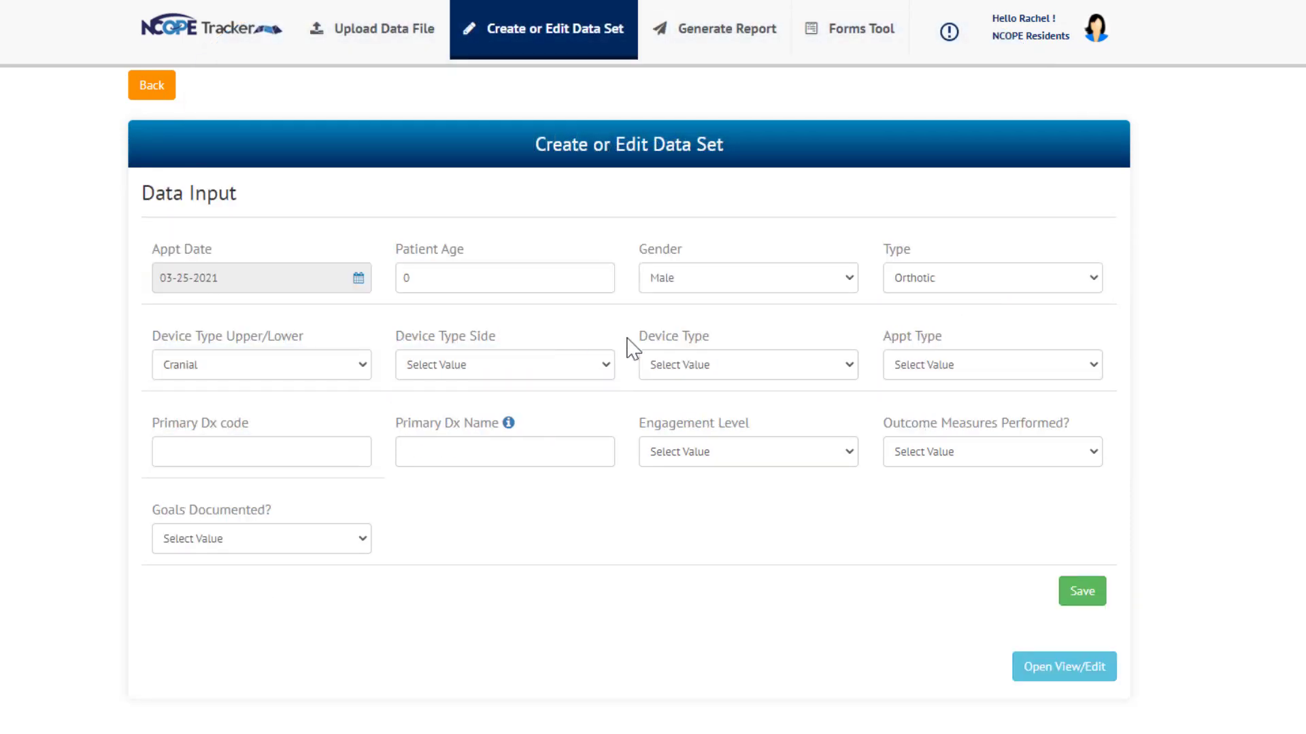
{"action": "left_click", "coordinate": [726, 365]}
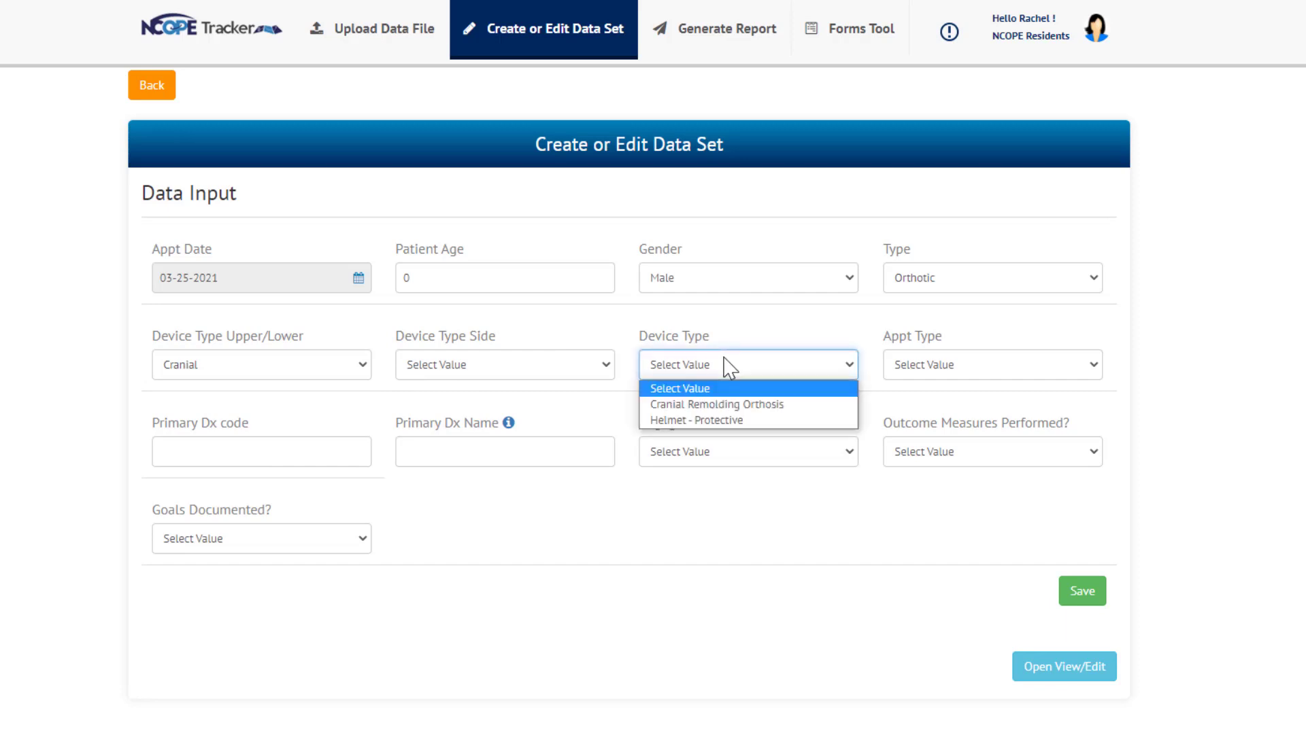
{"action": "left_click", "coordinate": [726, 406]}
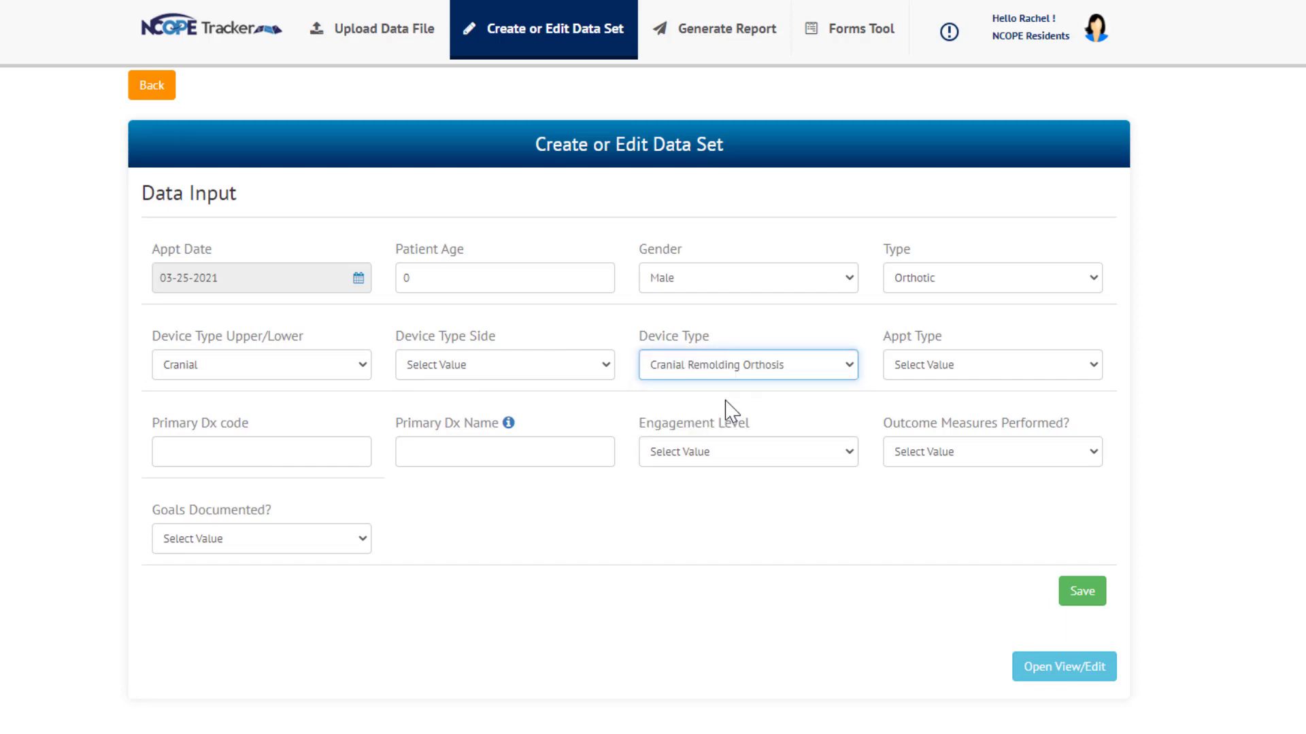
Step: Set the appointment type to Scanning and save the entry with the remaining fields blank
{"action": "left_click", "coordinate": [948, 373]}
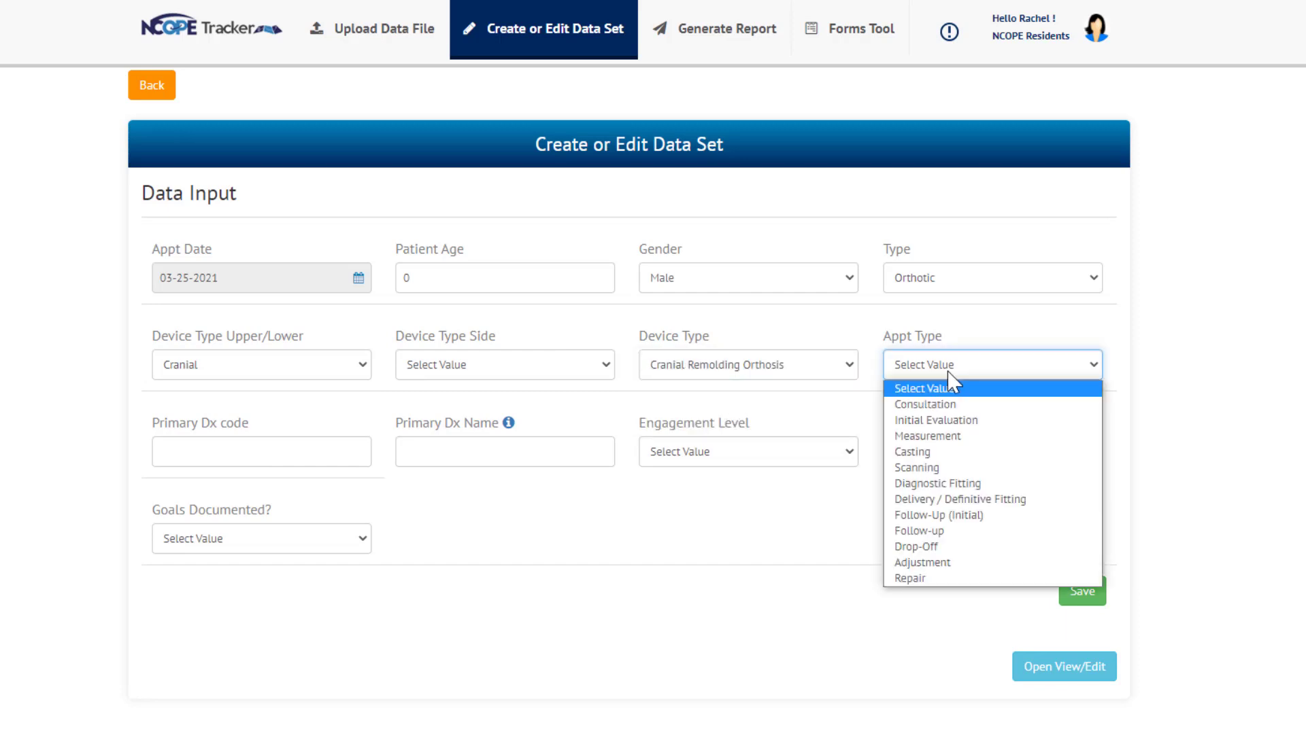
{"action": "left_click", "coordinate": [921, 467]}
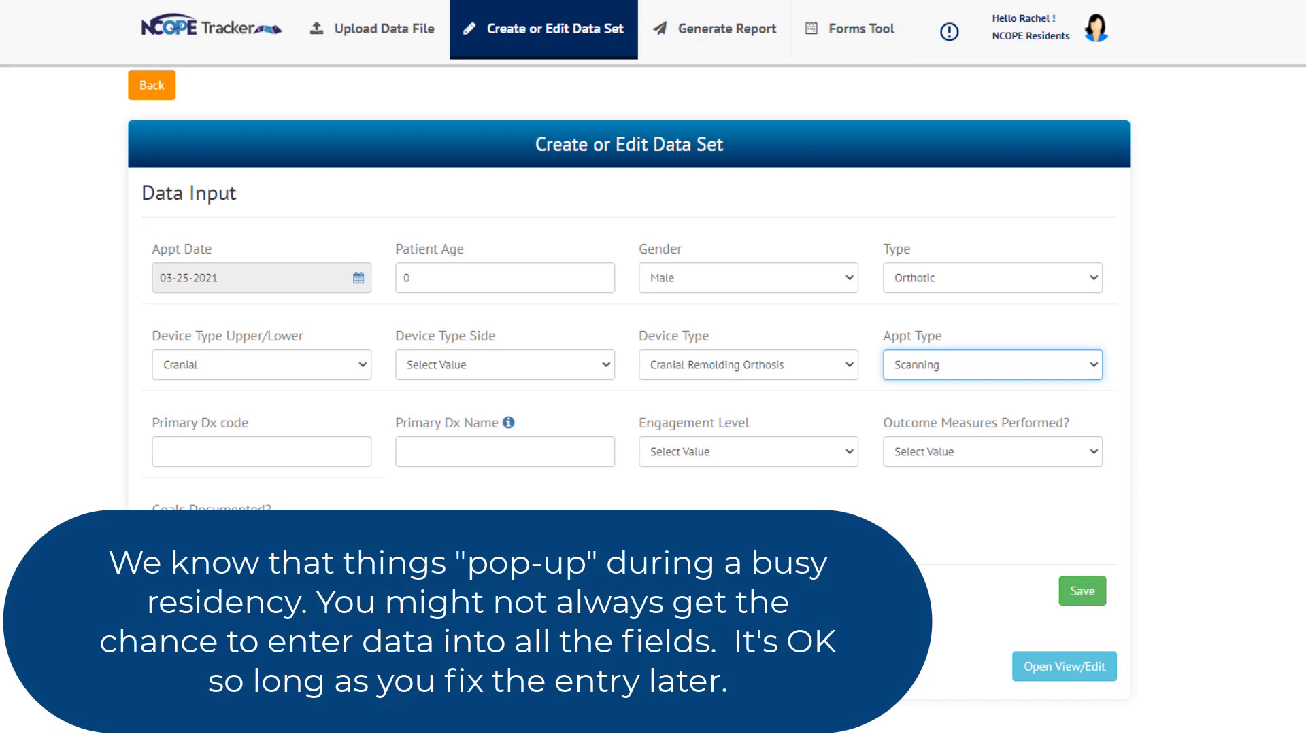
{"action": "left_click", "coordinate": [1082, 601]}
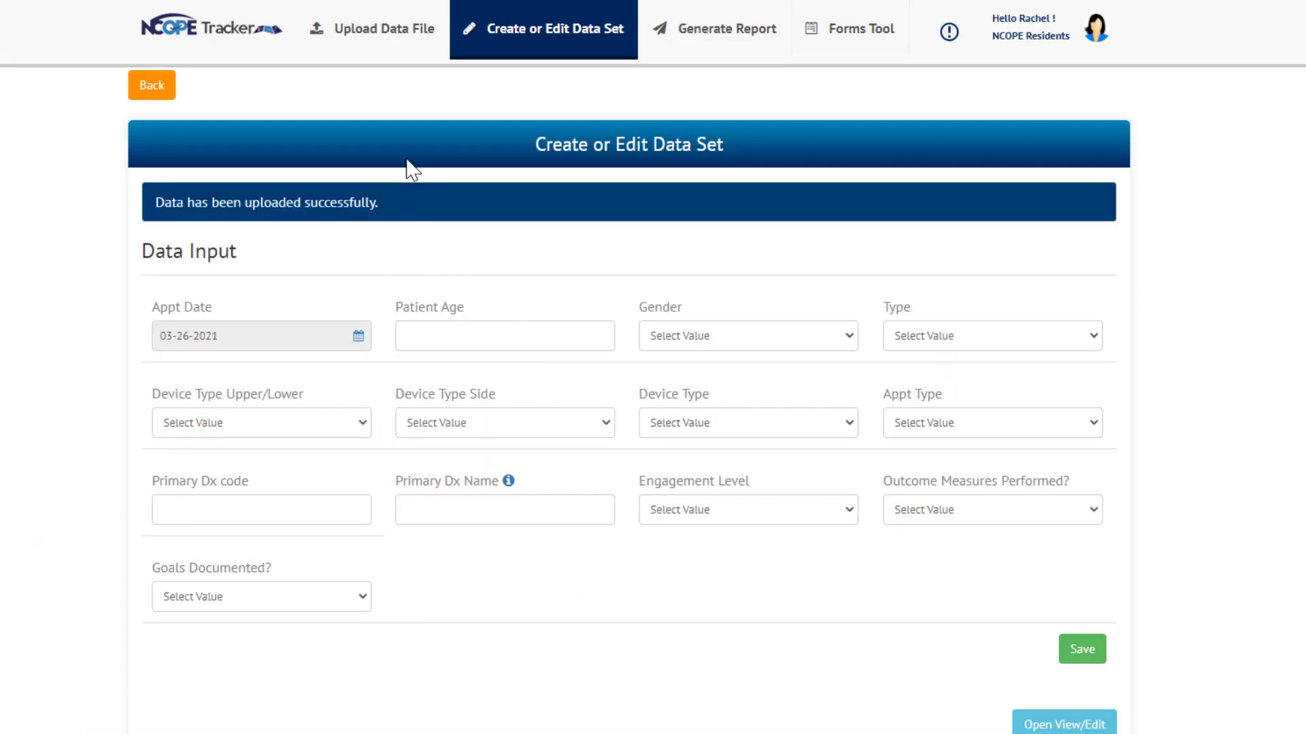
Step: Go to the Resident Dashboard, open the list of encounters missing data, and highlight the count of records meeting the filter
{"action": "left_click", "coordinate": [195, 44]}
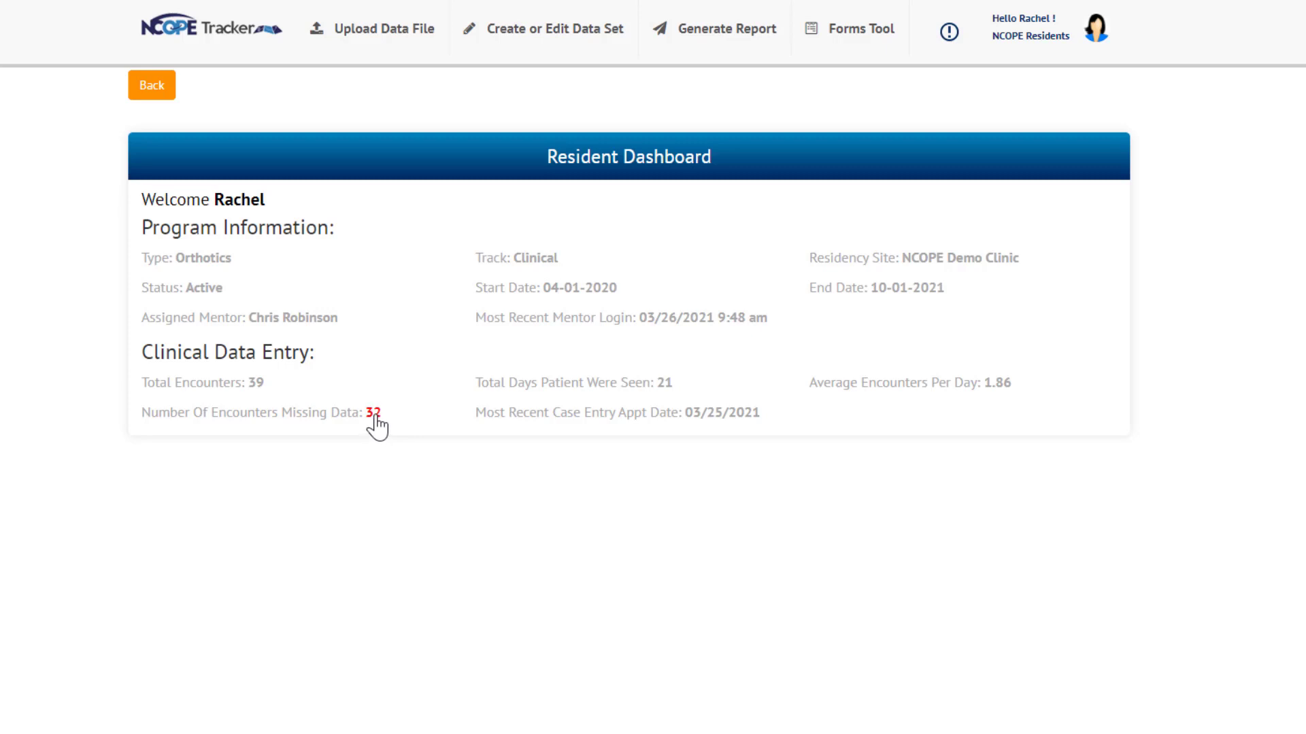
{"action": "left_click", "coordinate": [374, 415]}
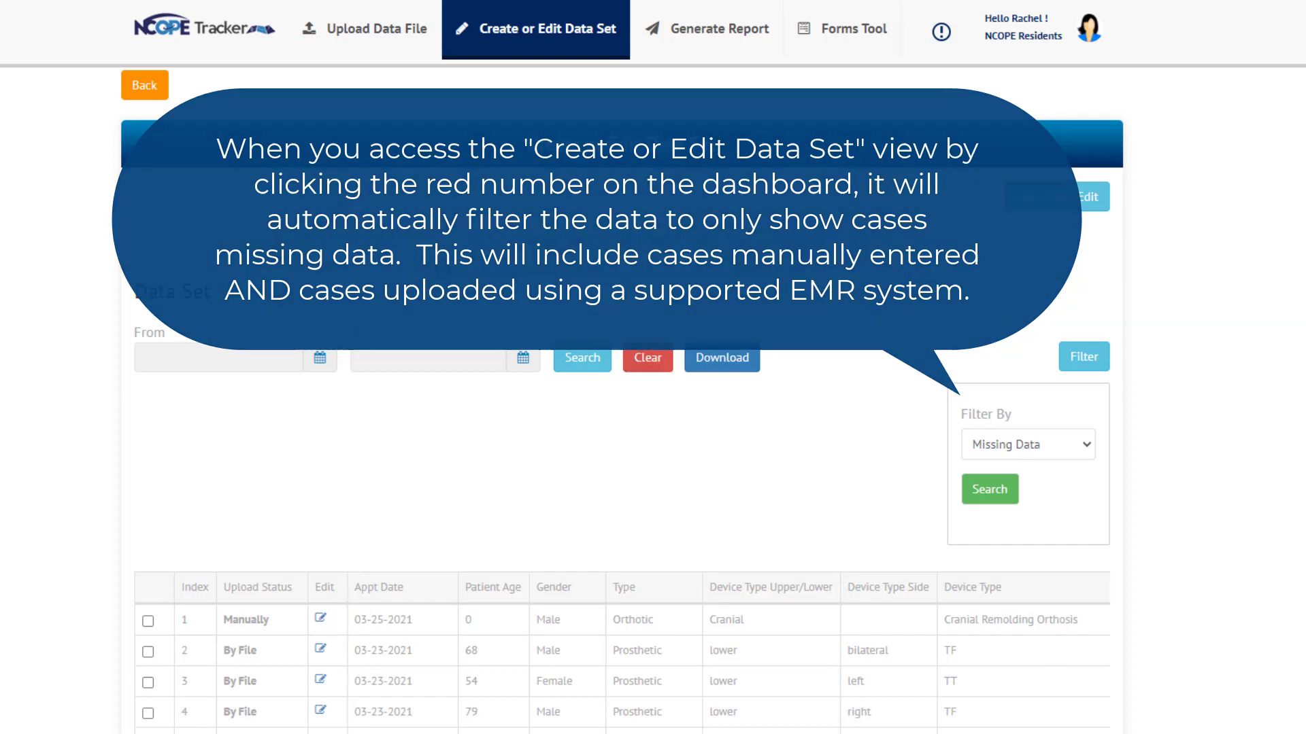
{"action": "left_click_drag", "start_coordinate": [434, 278], "coordinate": [834, 276]}
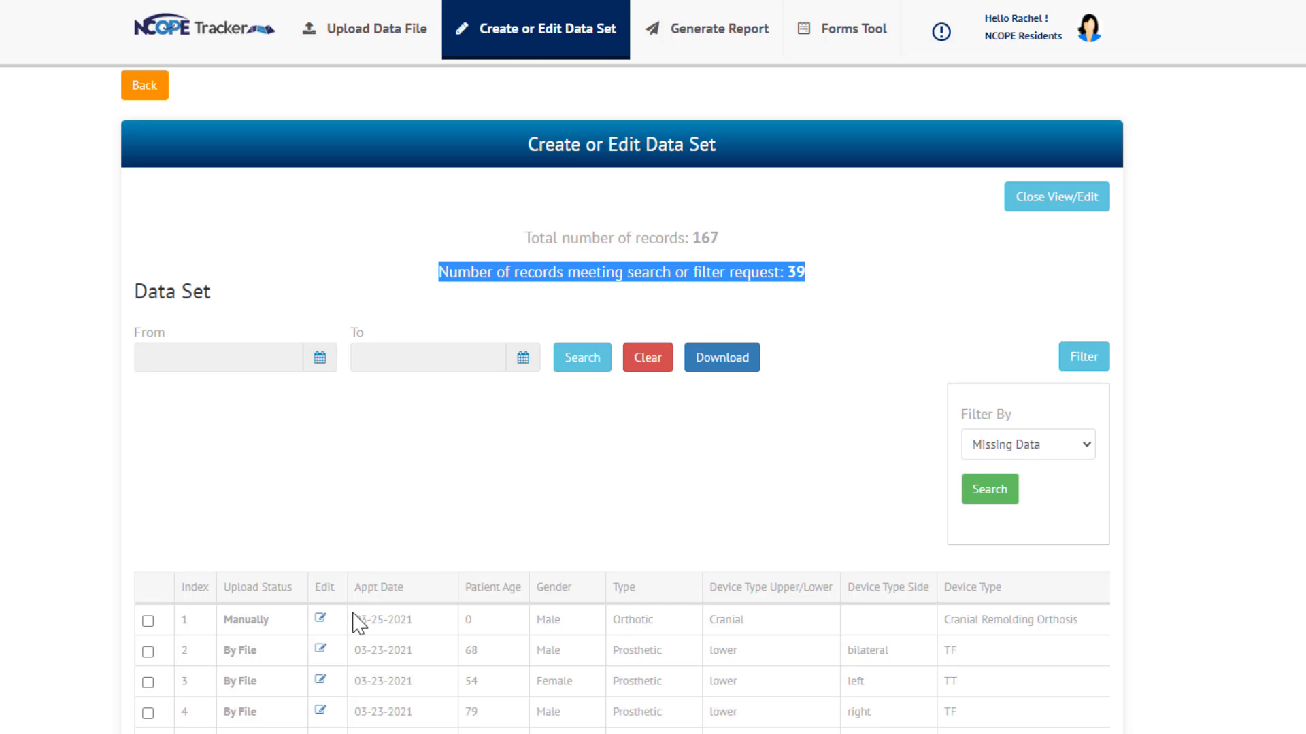
Step: Open the manually entered 03-25-2021 cranial record for editing and review its device side, appointment type and blank fields
{"action": "left_click", "coordinate": [320, 618]}
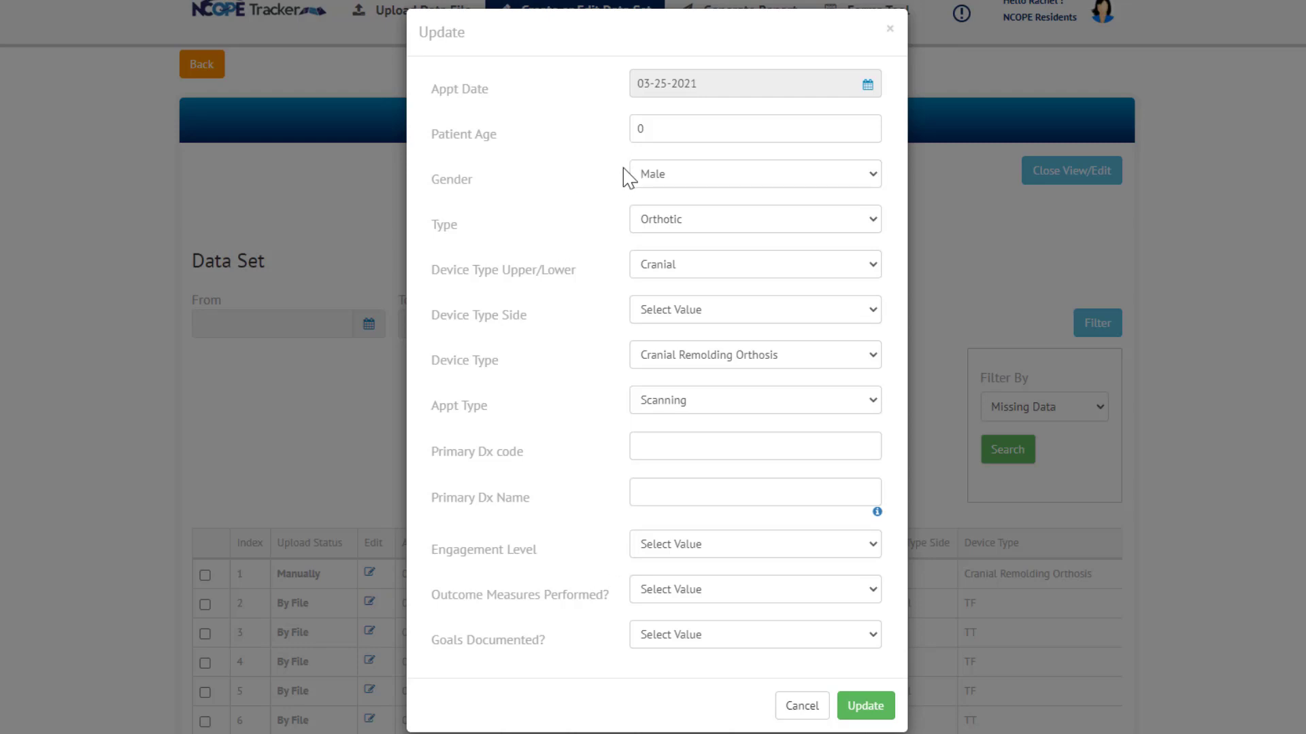
{"action": "left_click", "coordinate": [678, 317]}
{"action": "left_click", "coordinate": [676, 313]}
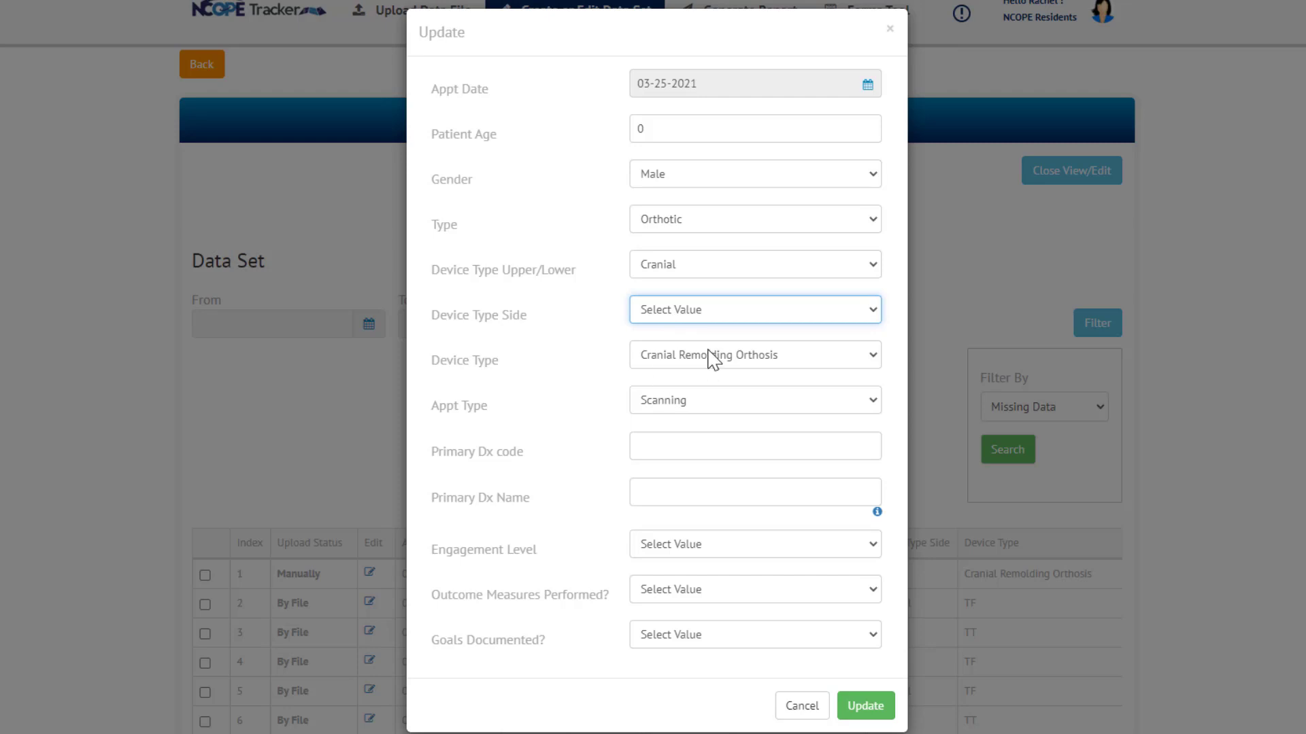
{"action": "left_click", "coordinate": [709, 406]}
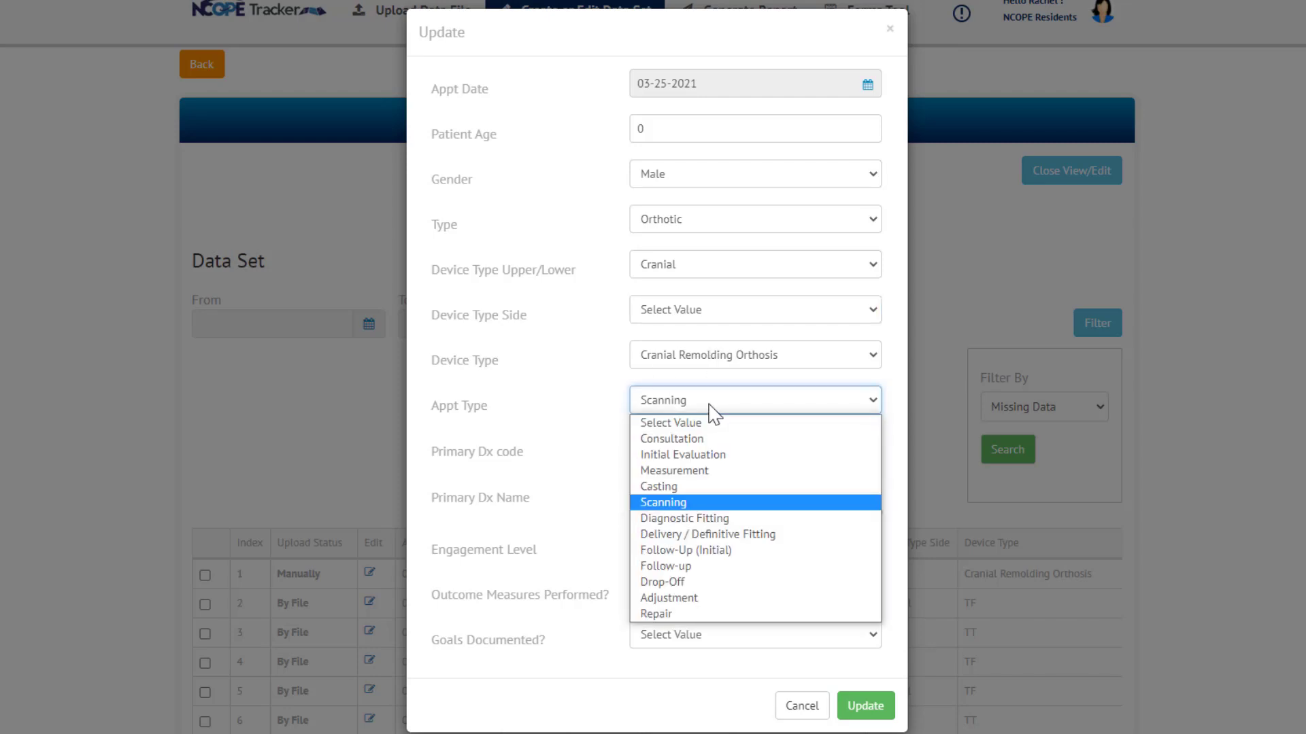
{"action": "left_click", "coordinate": [709, 404]}
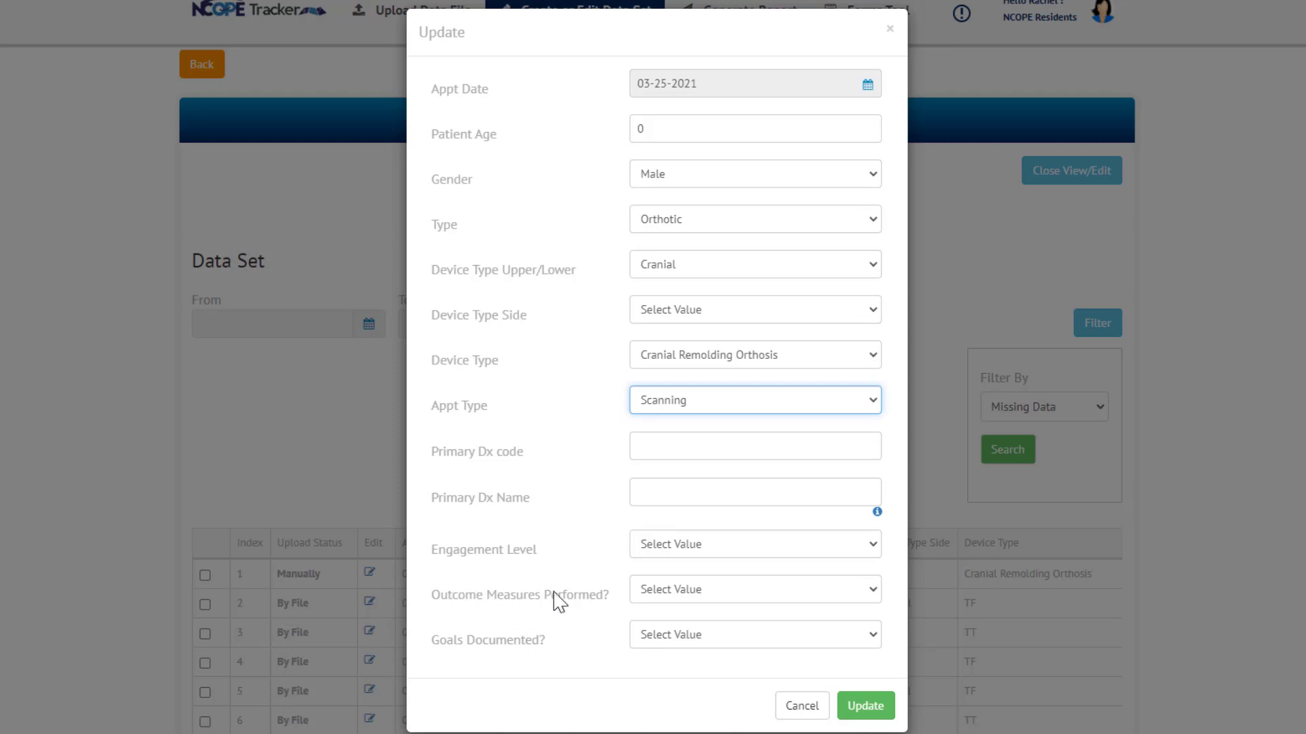
{"action": "left_click", "coordinate": [486, 640]}
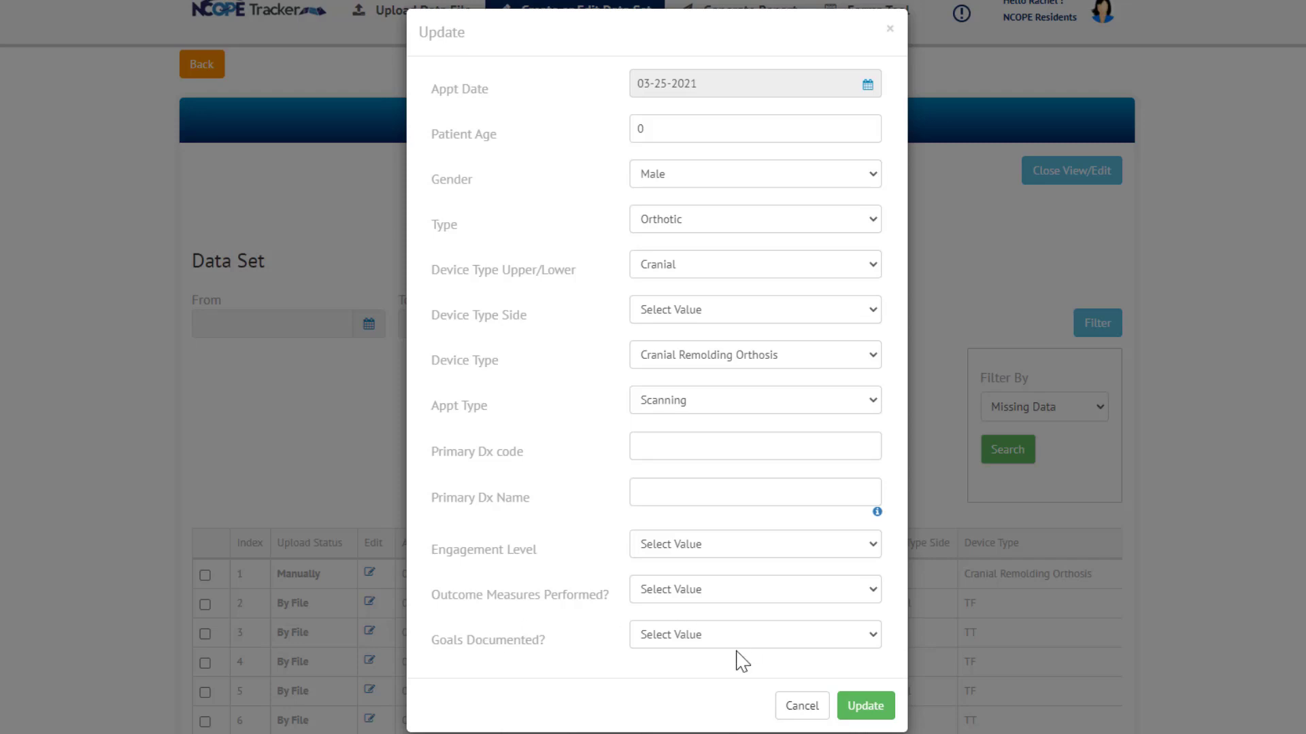
Step: Fill in the primary diagnosis with code Q67.3 (Plagiocephaly)
{"action": "left_click", "coordinate": [737, 441]}
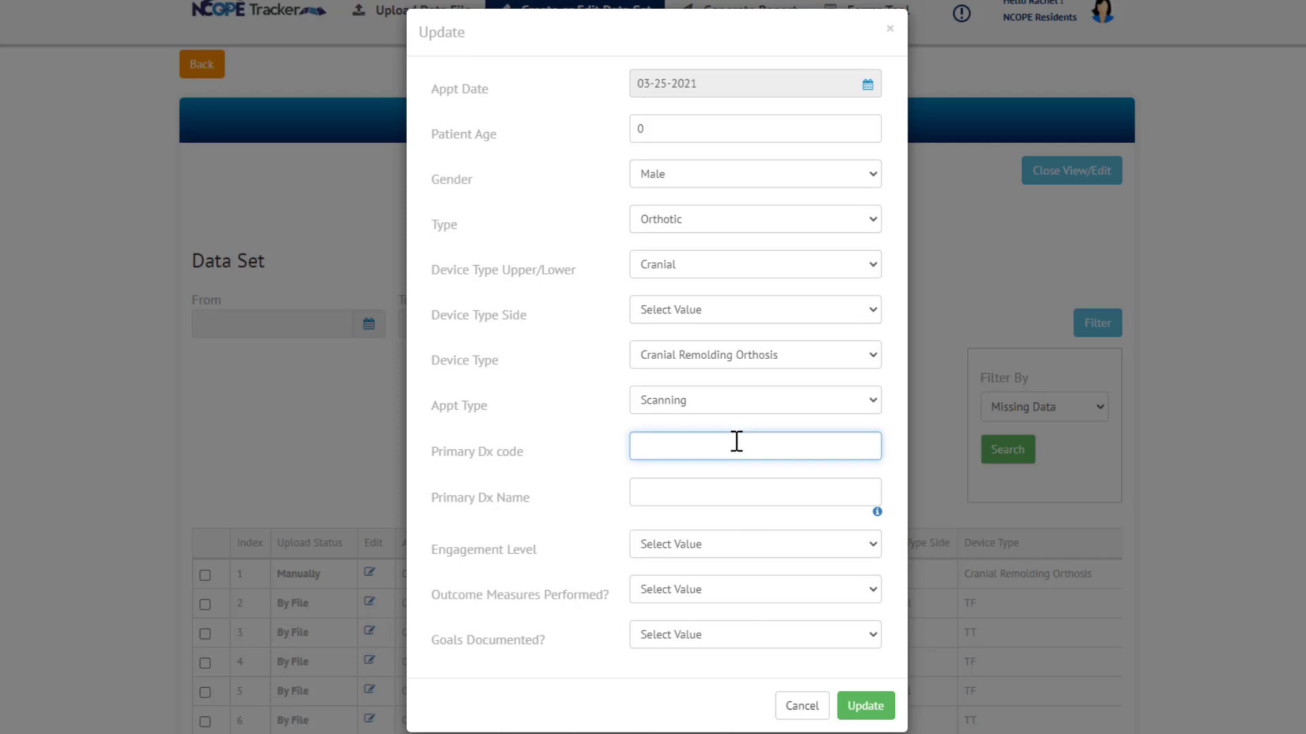
{"action": "type", "text": "Q67.3"}
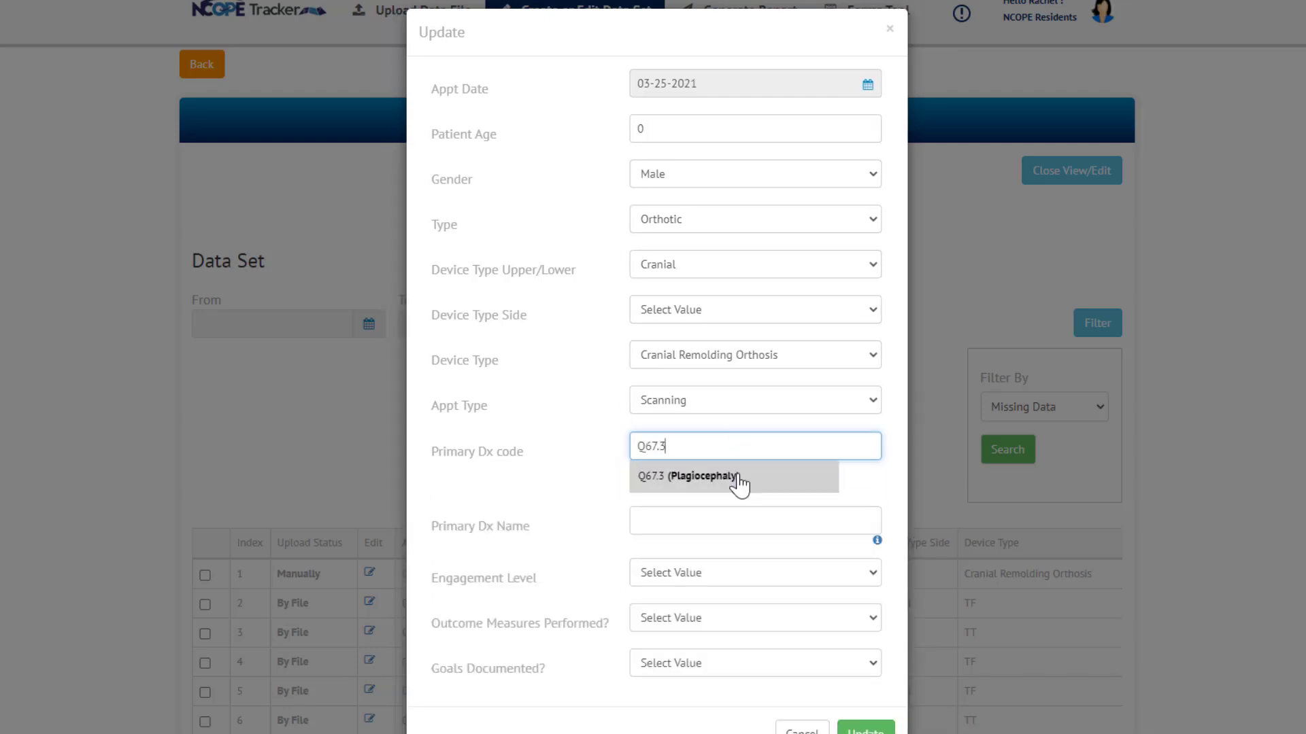
{"action": "left_click", "coordinate": [745, 484]}
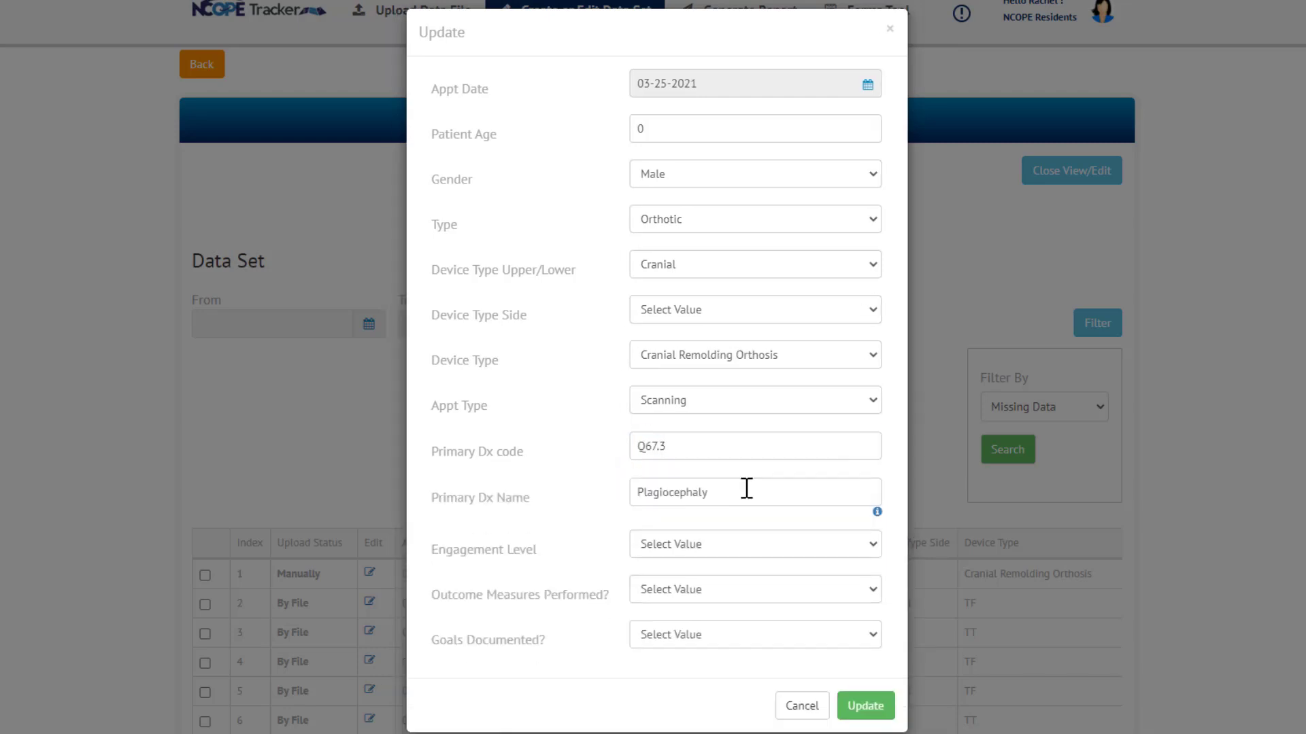
Step: Set the engagement level to Independent and submit the record update
{"action": "left_click", "coordinate": [670, 545]}
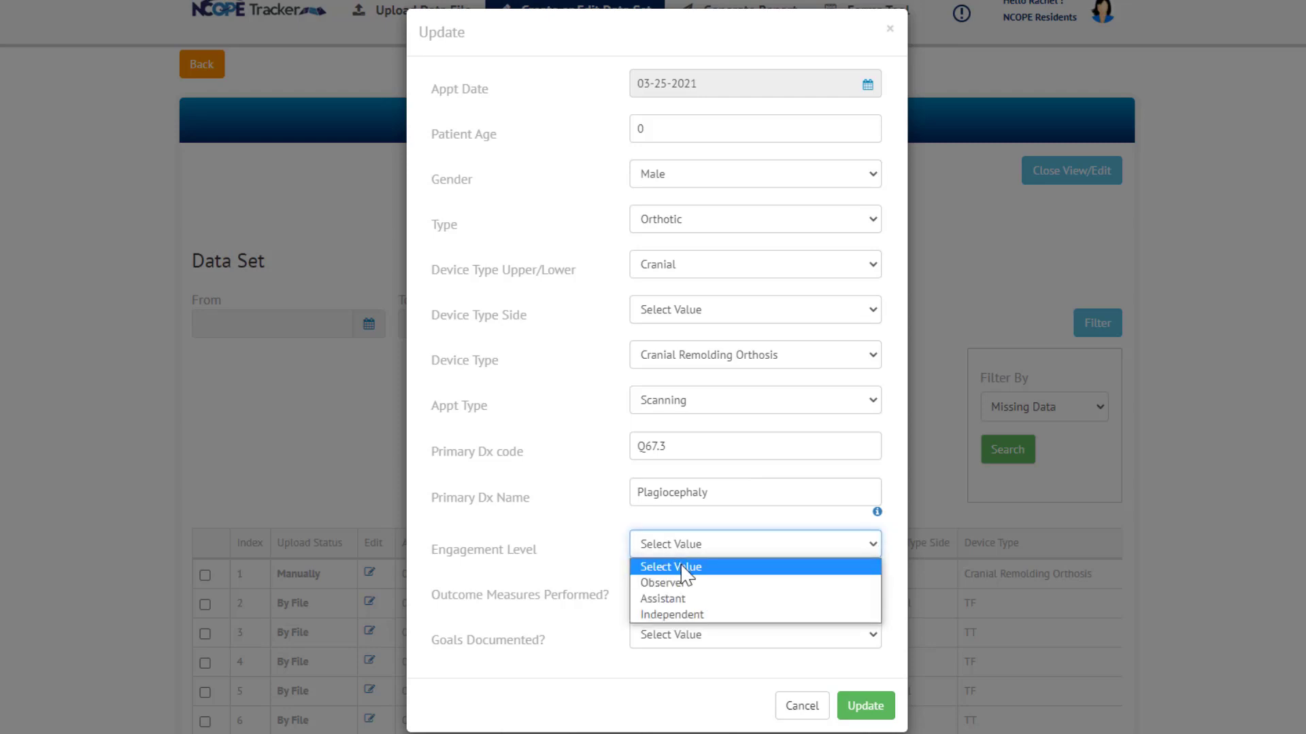
{"action": "left_click", "coordinate": [687, 615]}
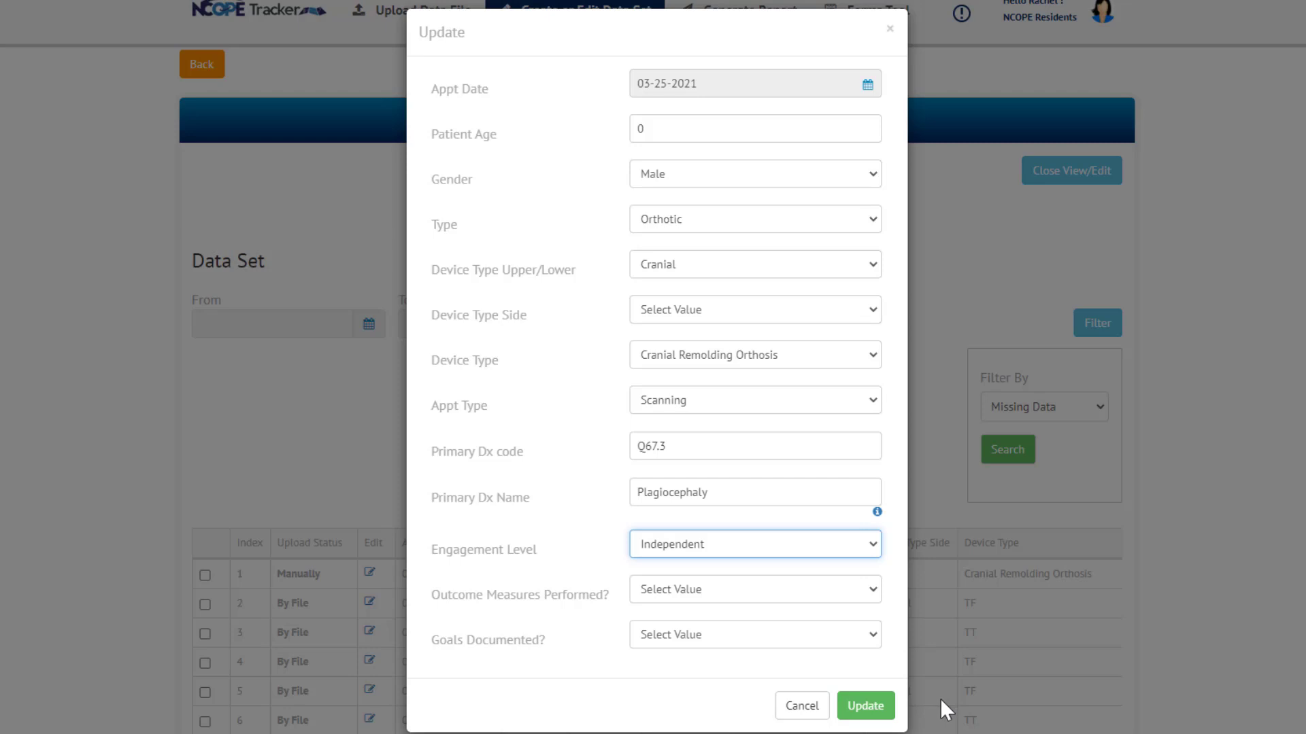
{"action": "left_click", "coordinate": [883, 711]}
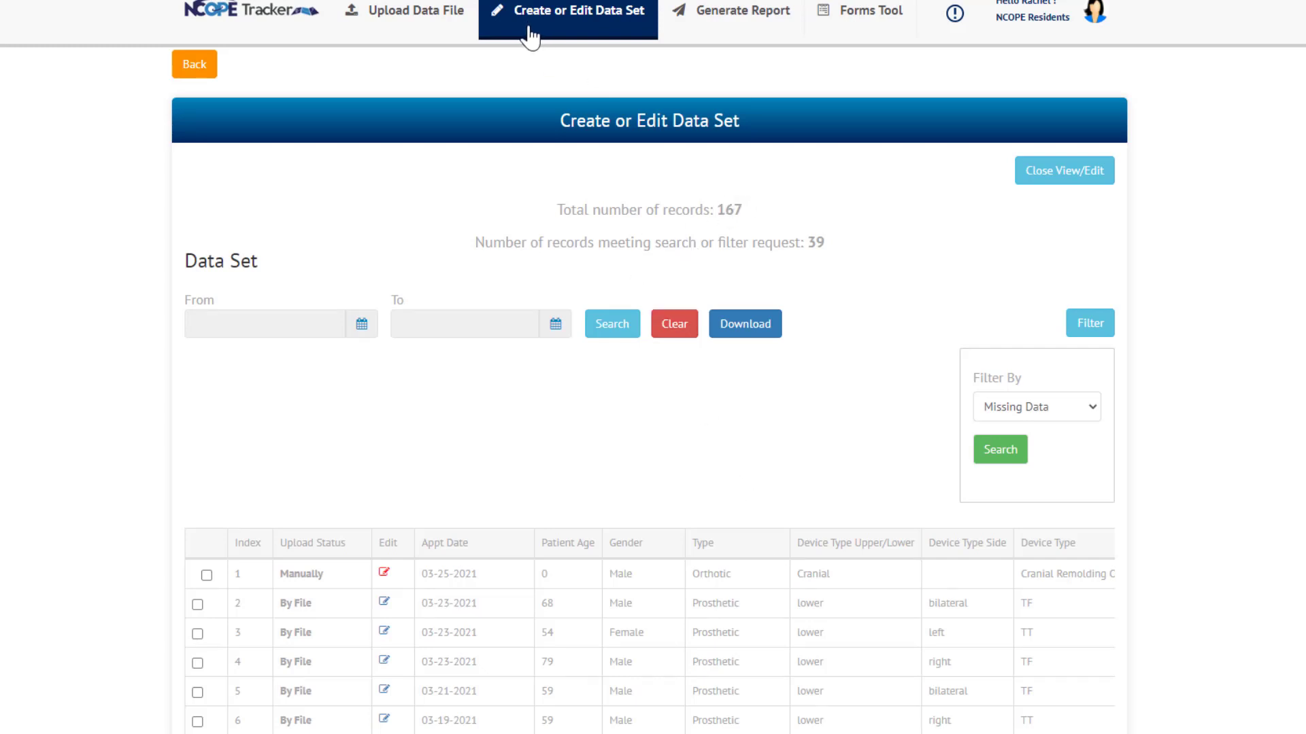
Step: Return to the Resident Dashboard and upload the checked data set covering 02-20-2021 to 03-23-2021
{"action": "left_click", "coordinate": [287, 21]}
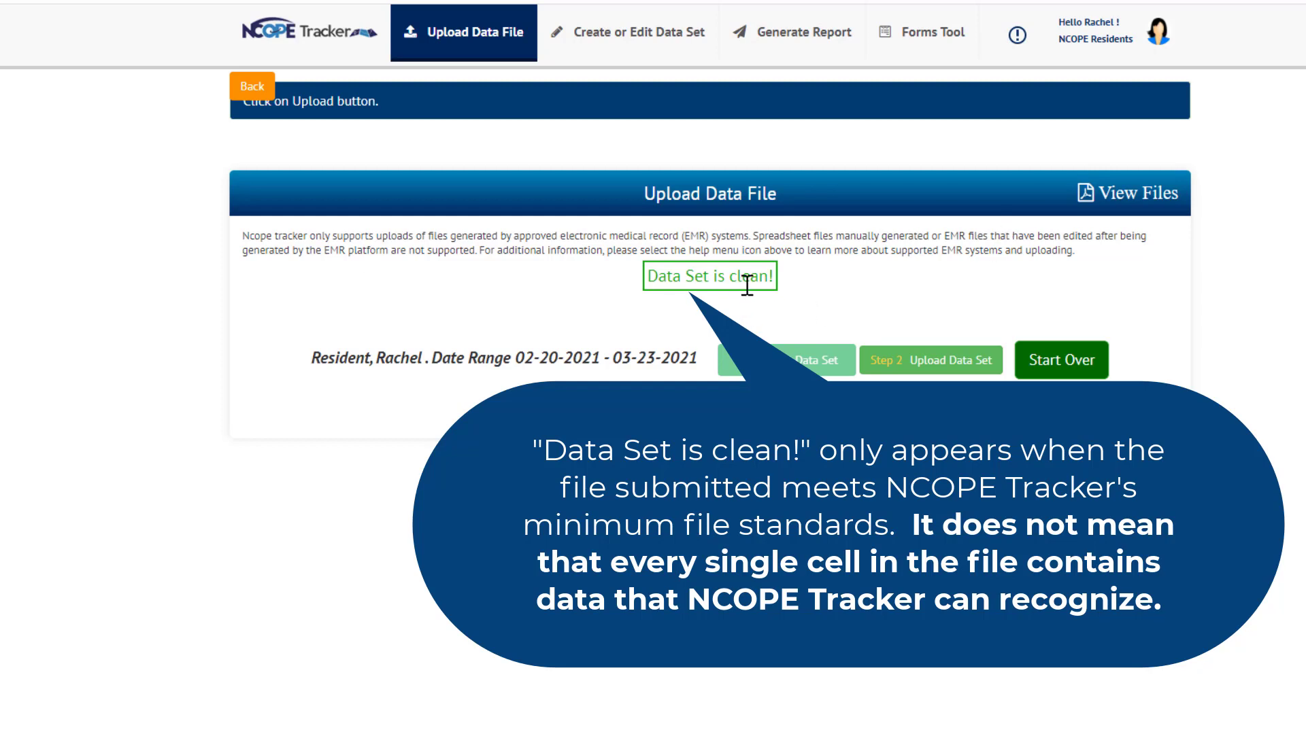
{"action": "left_click", "coordinate": [917, 368]}
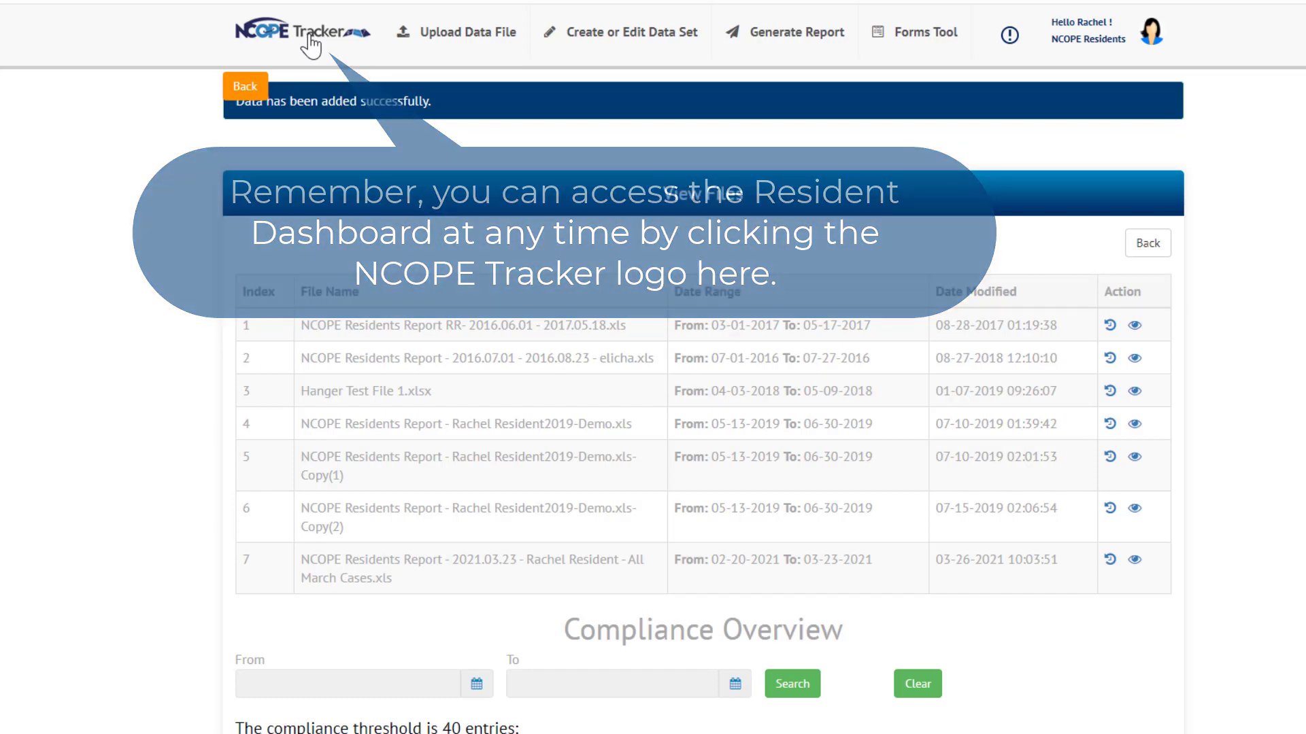
Step: Open the list of encounters missing data from the Resident Dashboard and check all columns of the uploaded records for blank or incorrect values
{"action": "left_click", "coordinate": [310, 44]}
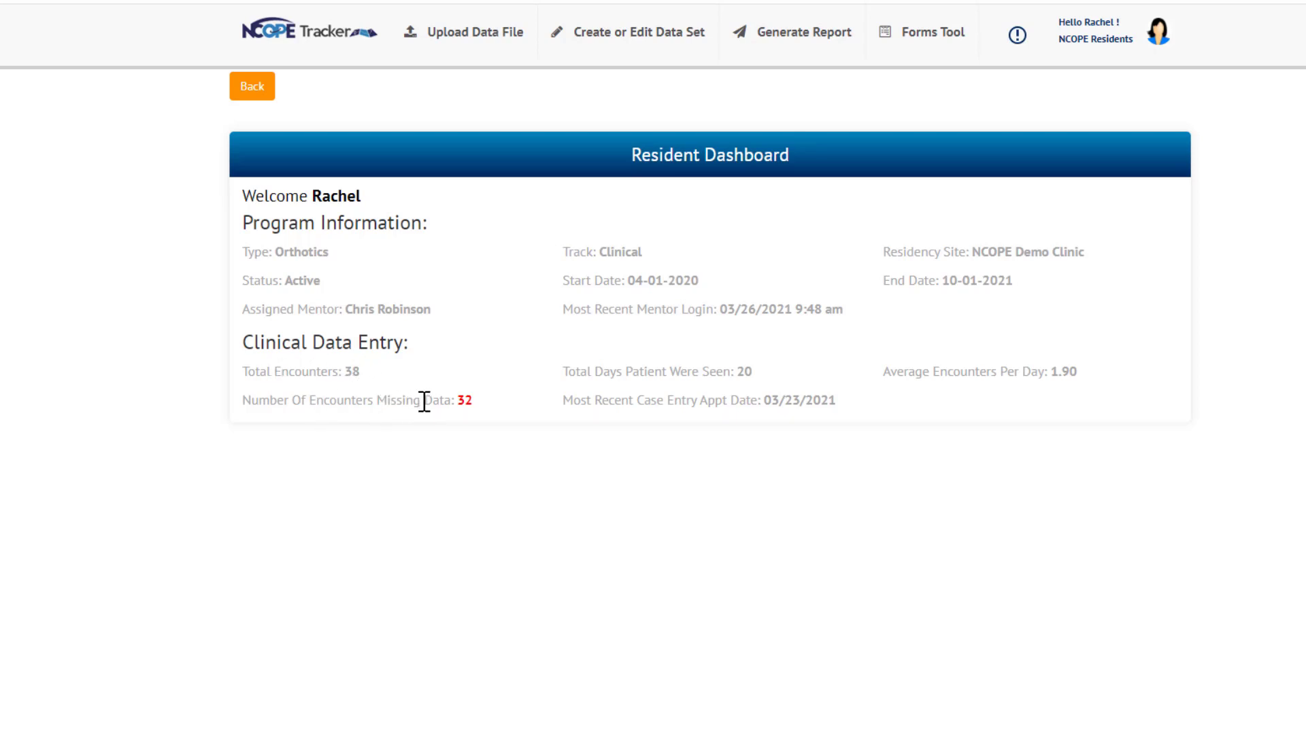
{"action": "left_click", "coordinate": [465, 403]}
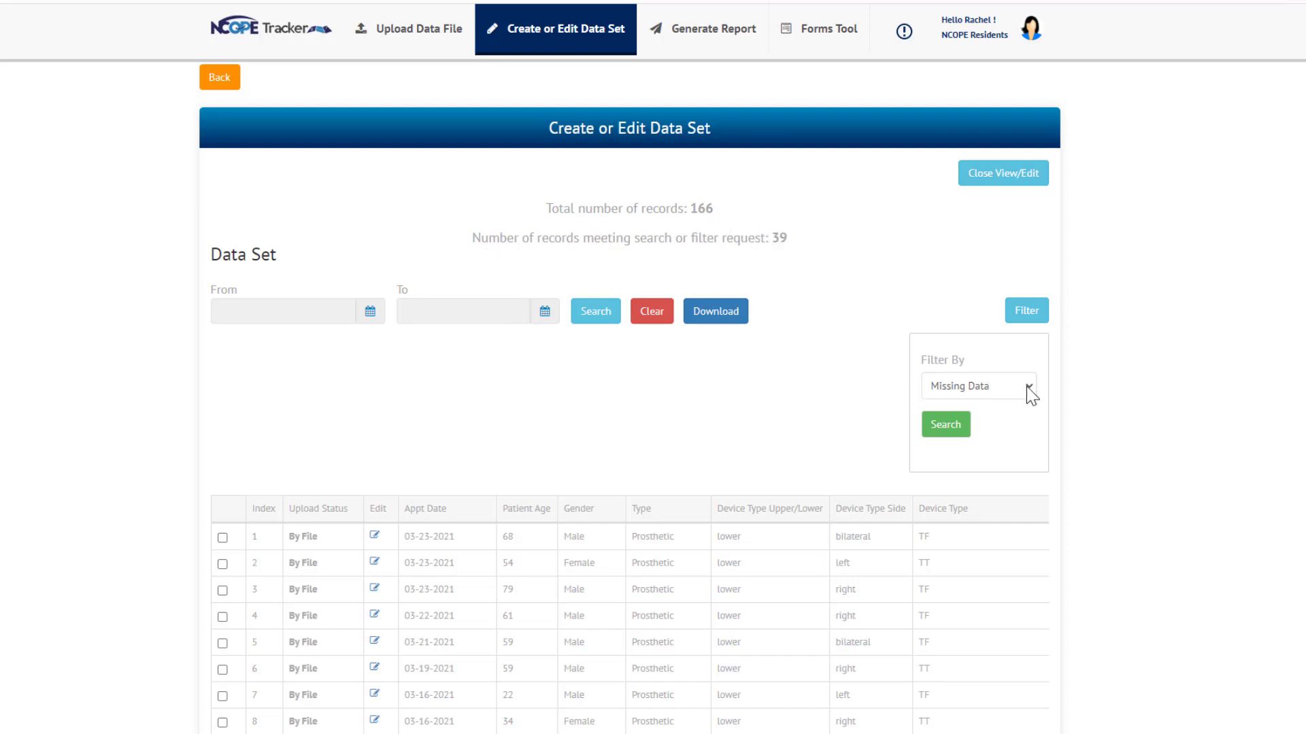
{"action": "scroll", "coordinate": [594, 414], "scroll_direction": "down", "scroll_amount": 5}
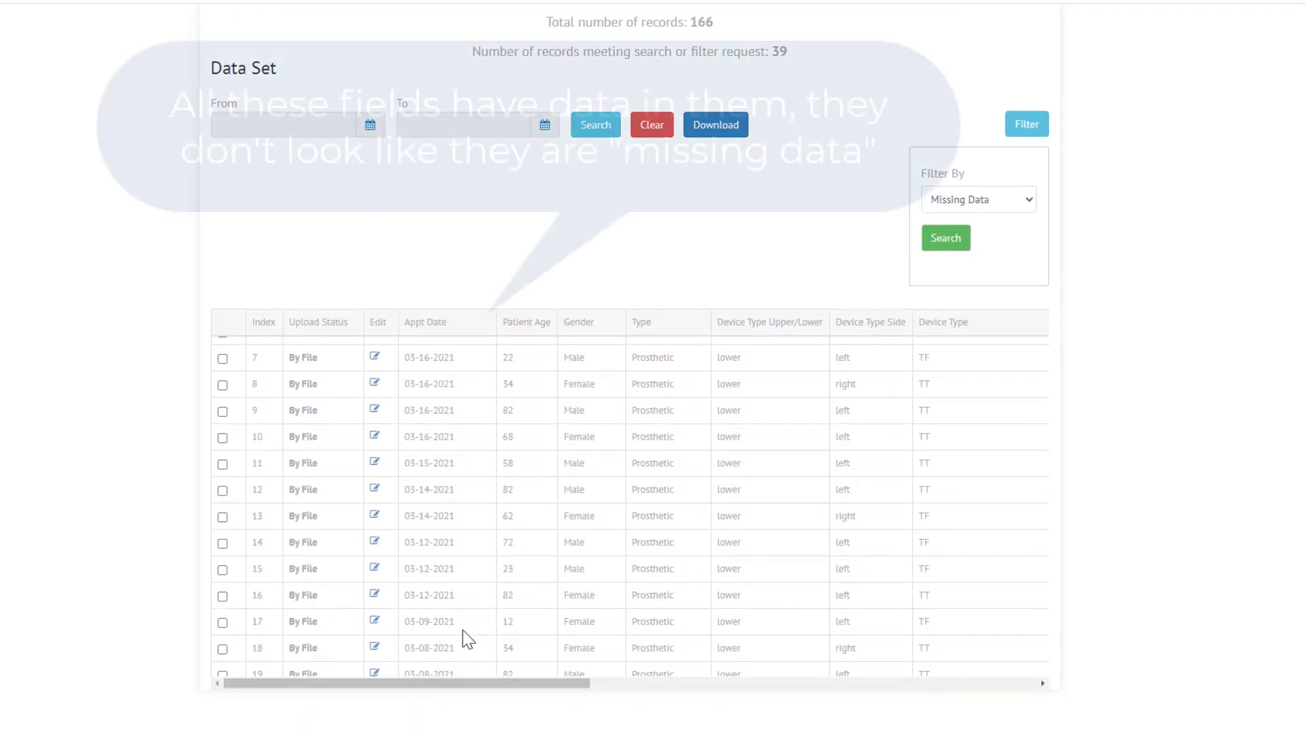
{"action": "scroll", "coordinate": [465, 633], "scroll_direction": "up", "scroll_amount": 2}
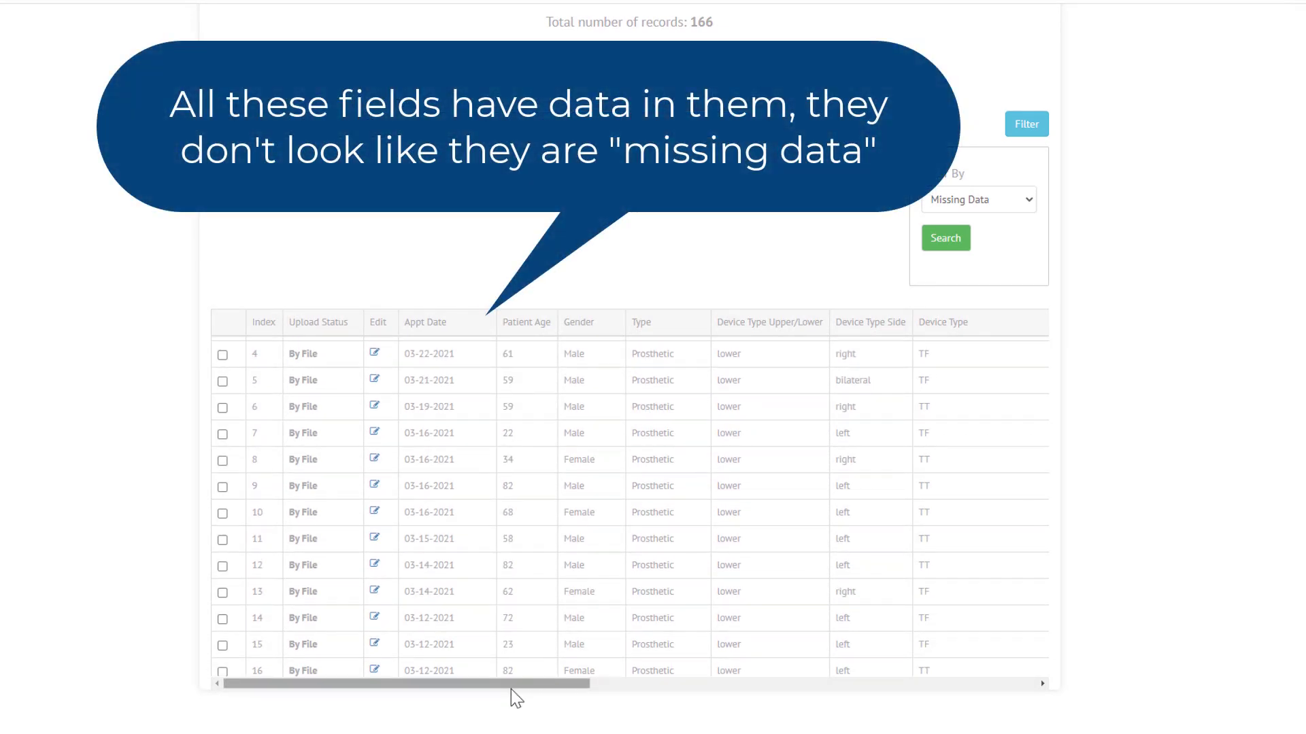
{"action": "left_click_drag", "start_coordinate": [510, 679], "coordinate": [962, 733]}
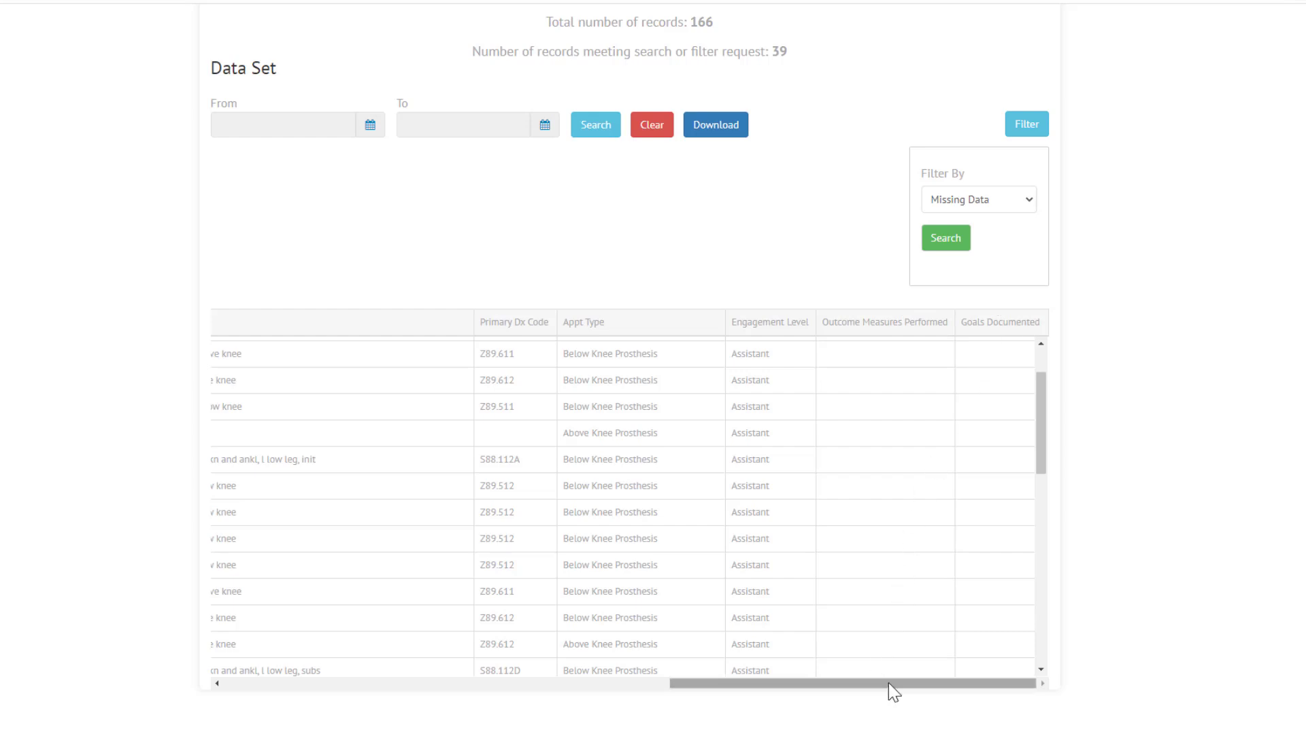
{"action": "left_click_drag", "start_coordinate": [888, 683], "coordinate": [767, 692]}
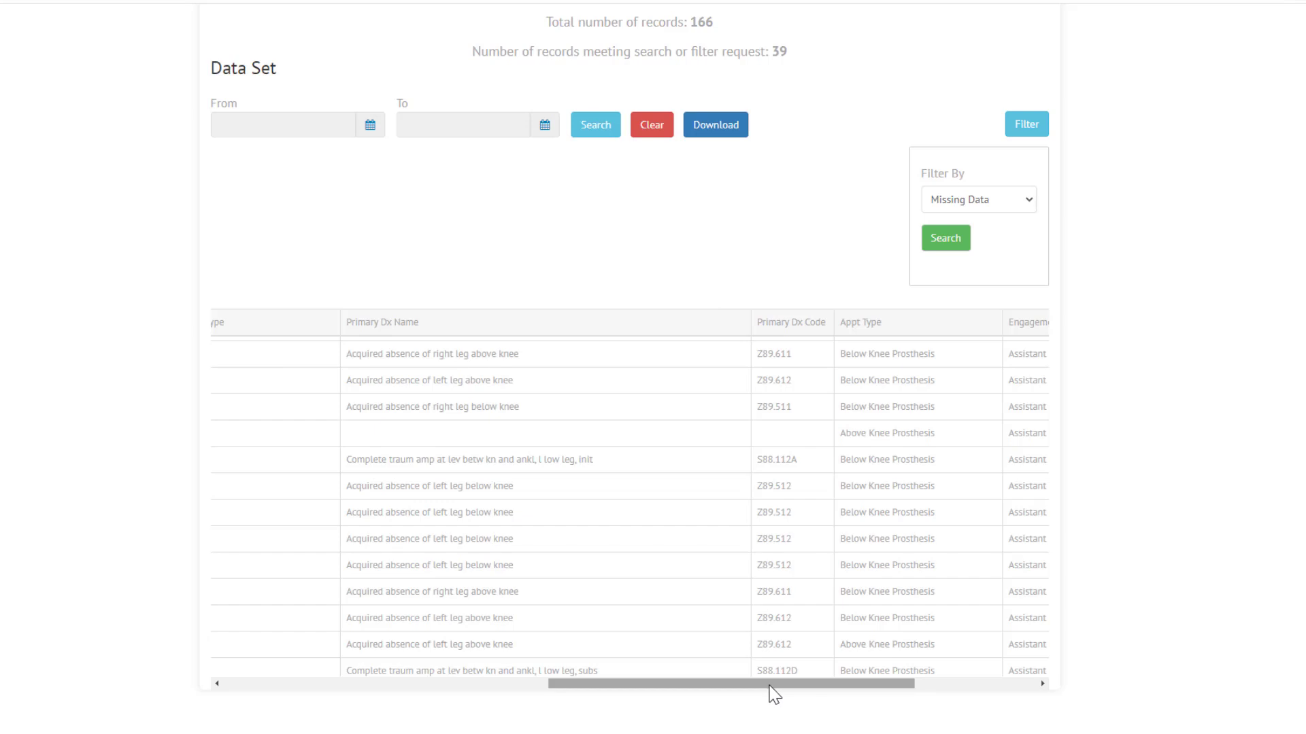
{"action": "left_click_drag", "start_coordinate": [769, 685], "coordinate": [365, 671]}
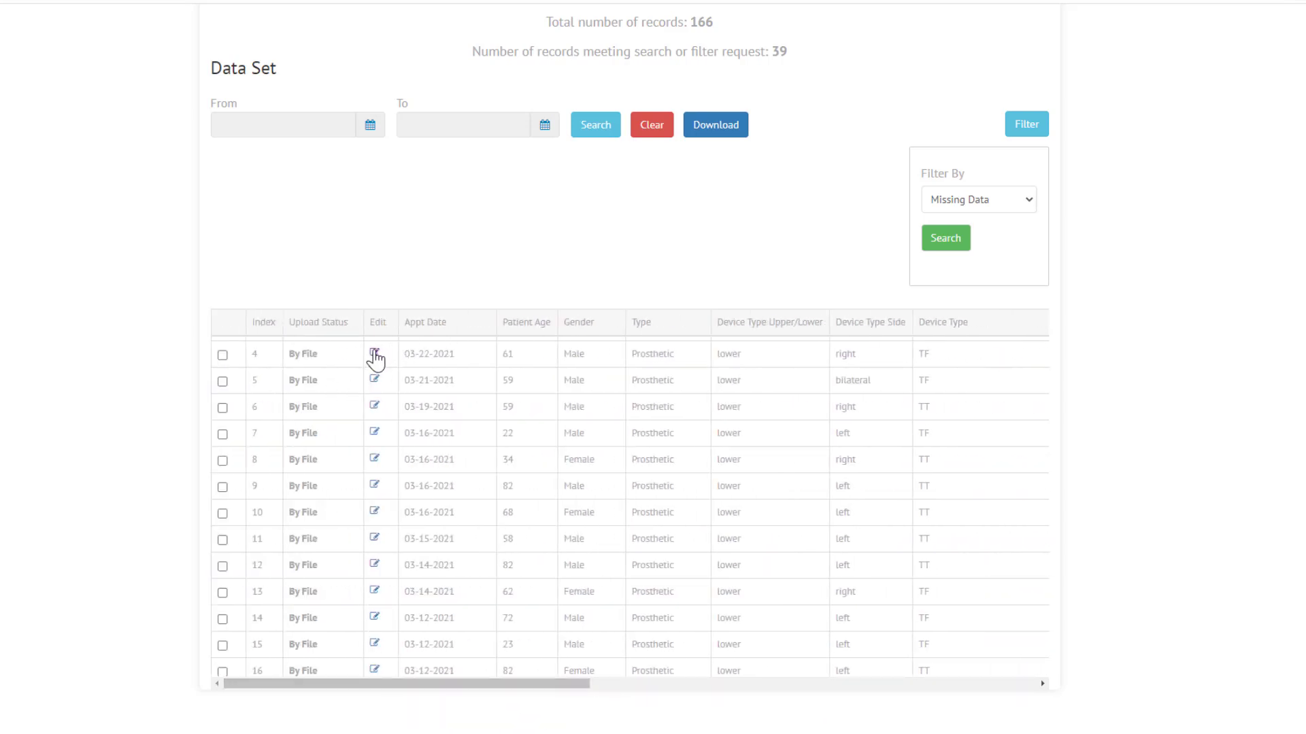
Step: Open the uploaded 03-22-2021 prosthetic record for editing and set its appointment type to Diagnostic Fitting
{"action": "left_click", "coordinate": [374, 354]}
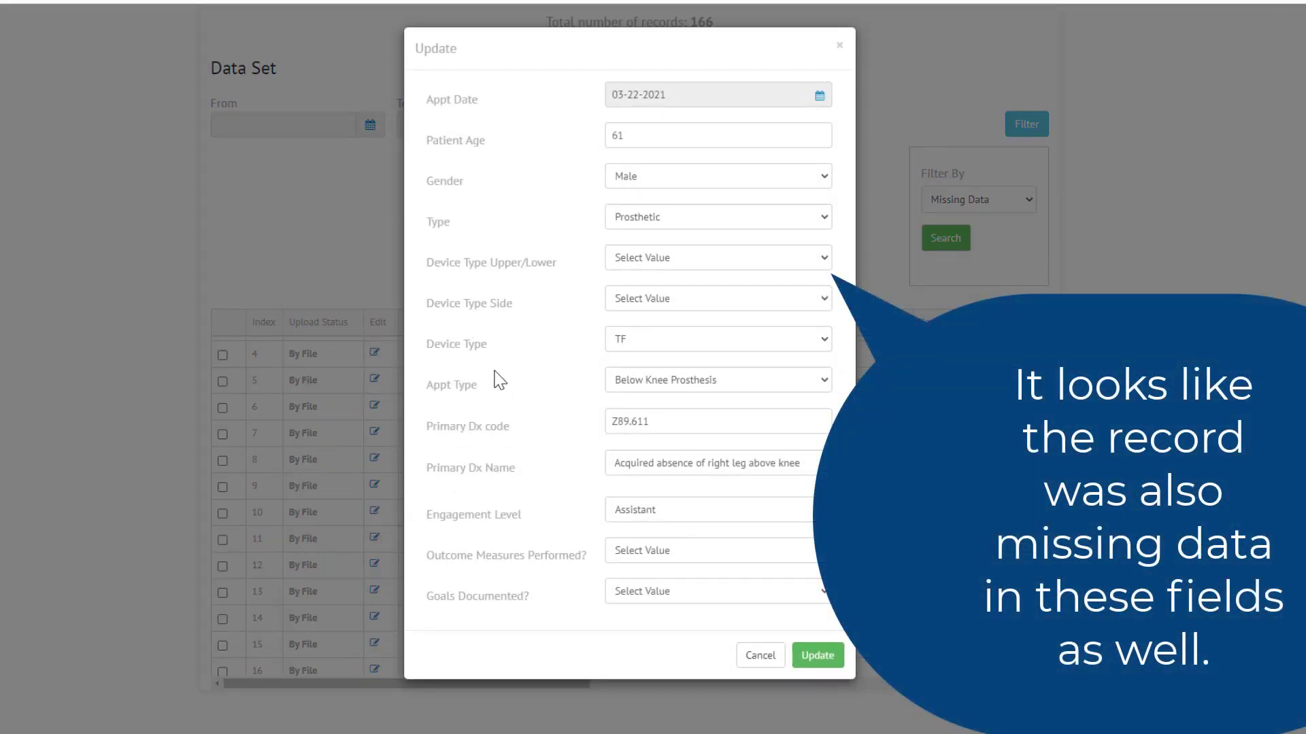
{"action": "left_click", "coordinate": [654, 385]}
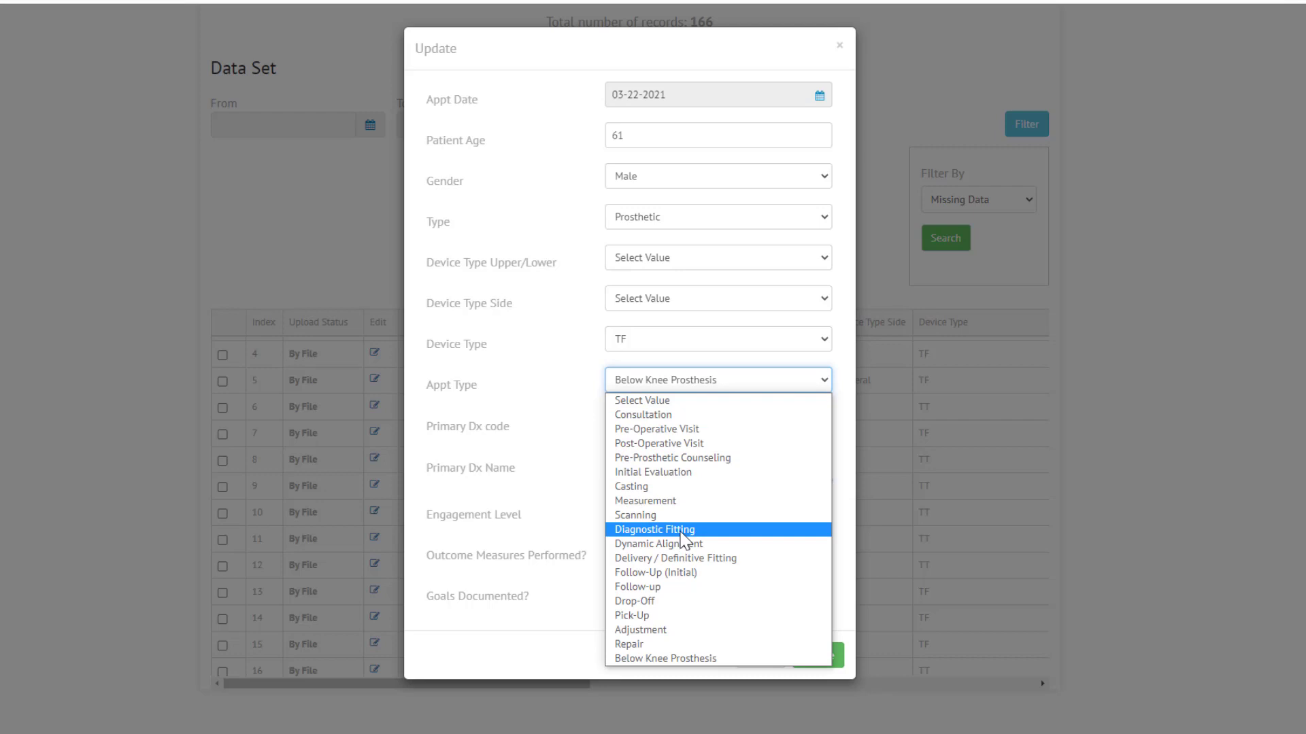
{"action": "left_click", "coordinate": [683, 530]}
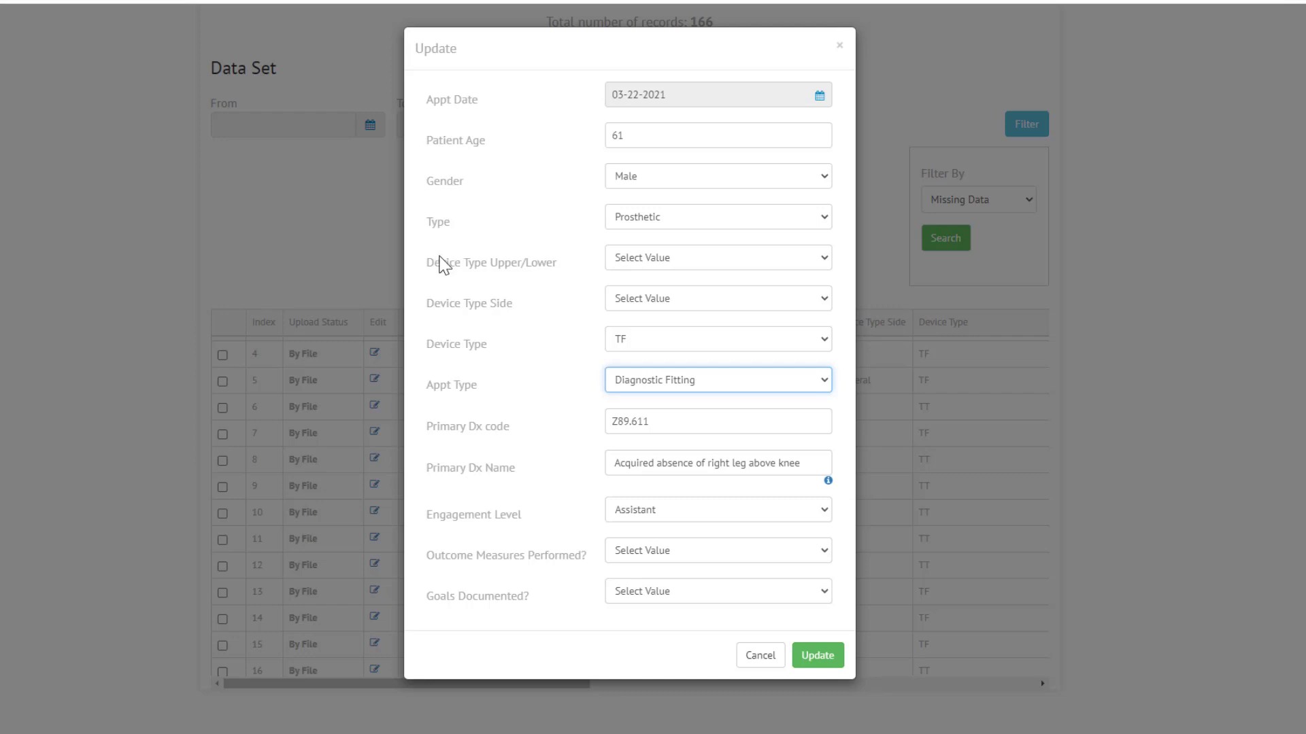
Step: Set the record's device type to Lower and its side to Left, and submit the update
{"action": "left_click", "coordinate": [643, 265]}
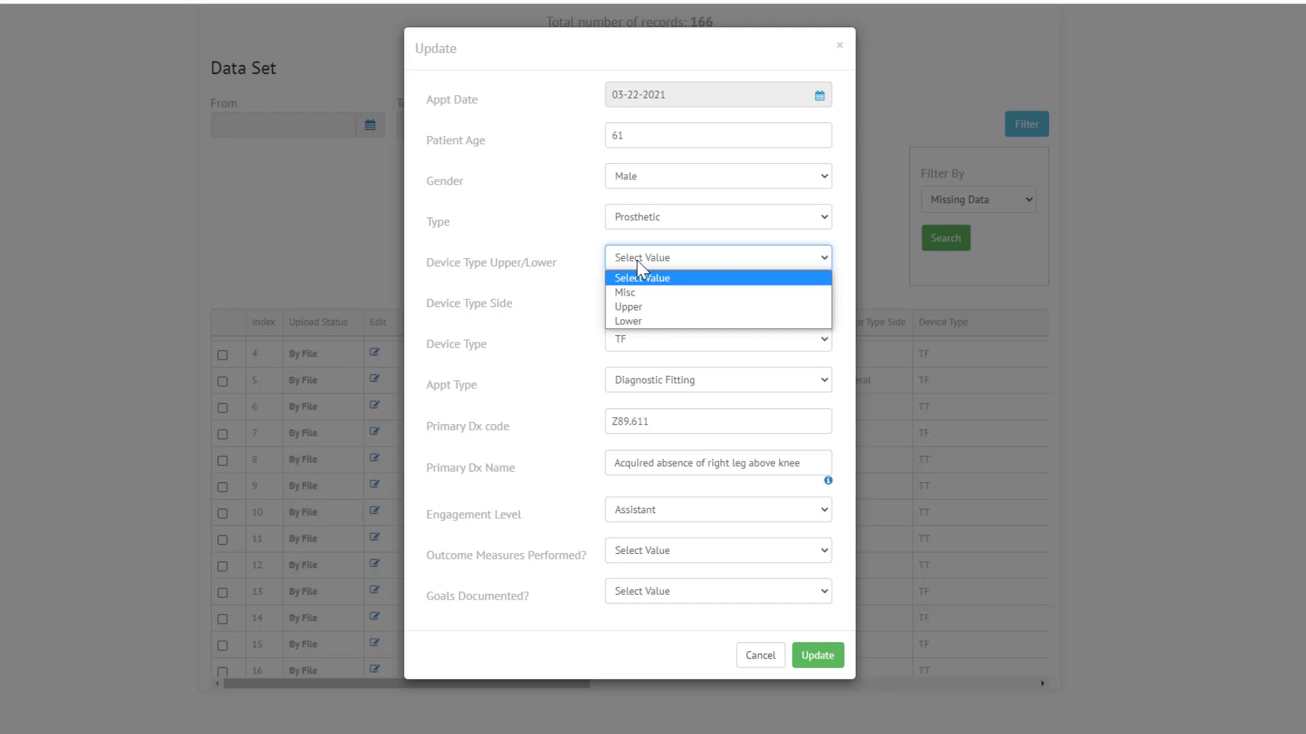
{"action": "left_click", "coordinate": [639, 321]}
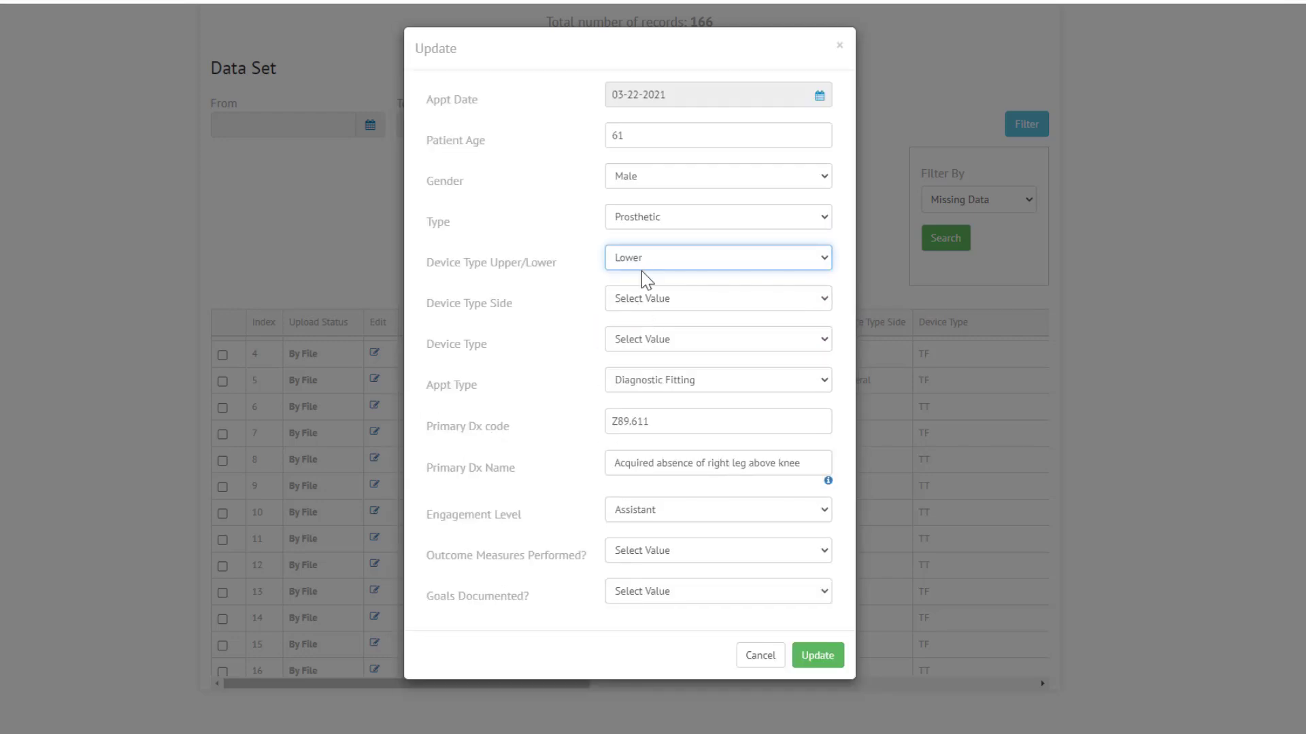
{"action": "left_click", "coordinate": [643, 303]}
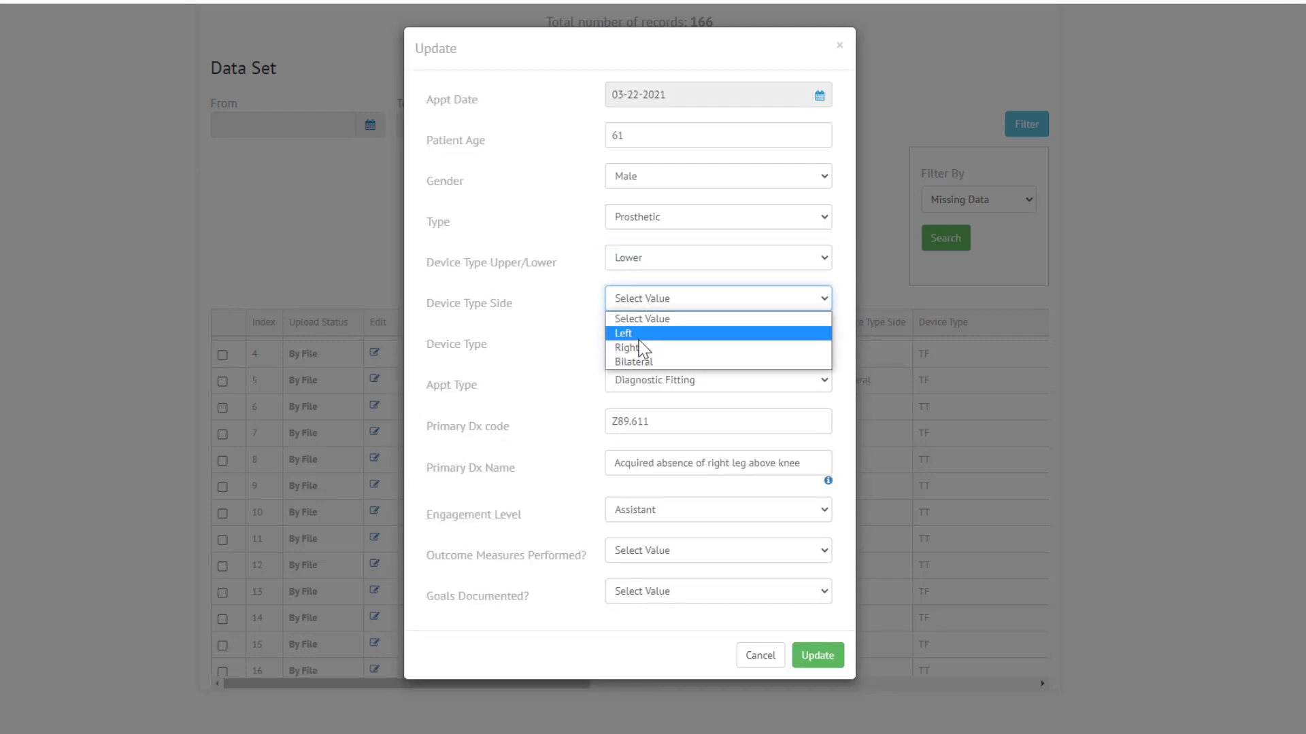
{"action": "left_click", "coordinate": [639, 329]}
{"action": "left_click", "coordinate": [520, 369]}
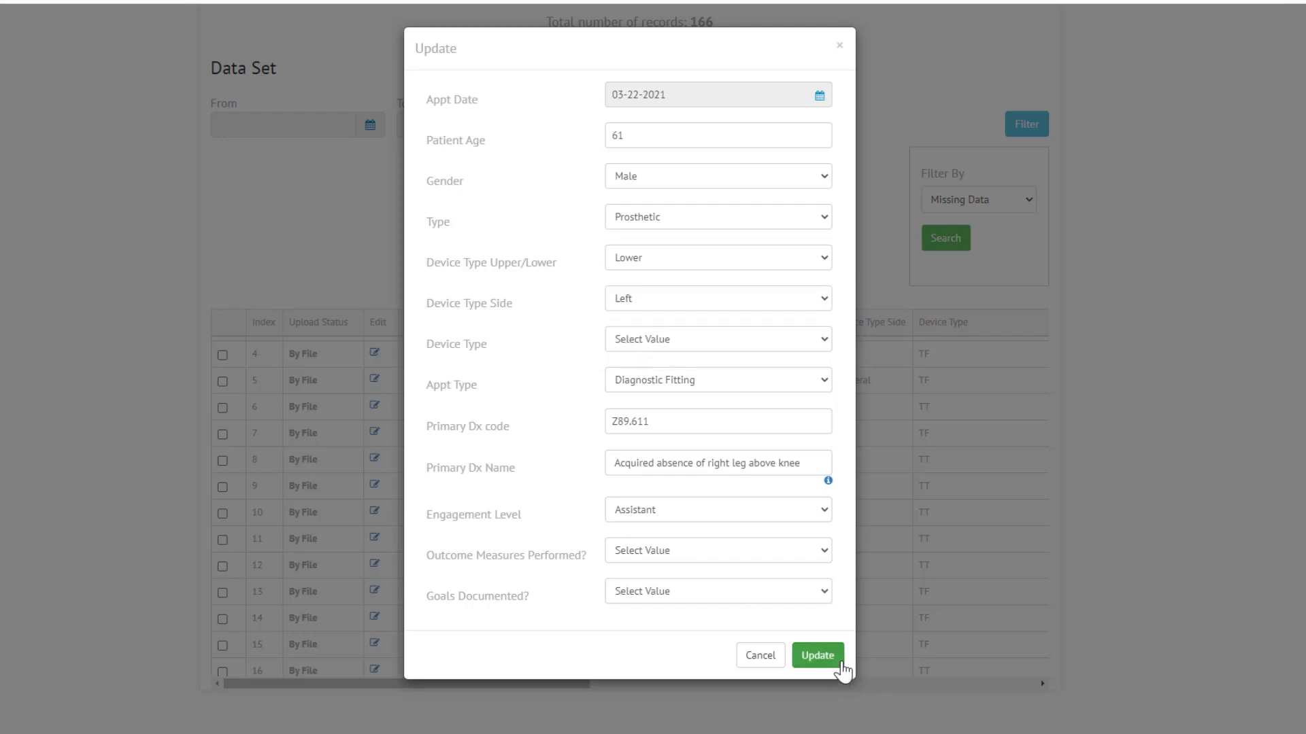
{"action": "left_click", "coordinate": [826, 665]}
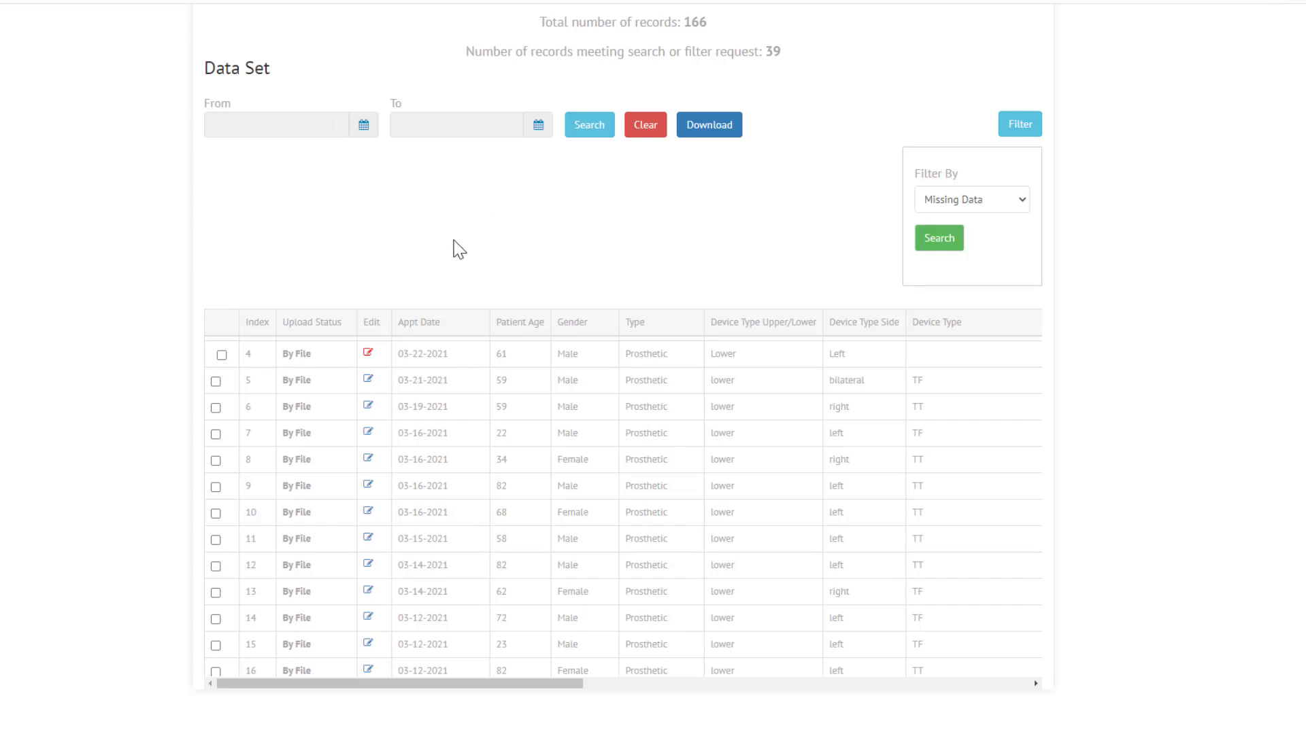
Step: Return to the Resident Dashboard from the filtered data set
{"action": "scroll", "coordinate": [449, 262], "scroll_direction": "up", "scroll_amount": 1}
{"action": "scroll", "coordinate": [442, 260], "scroll_direction": "up", "scroll_amount": 3}
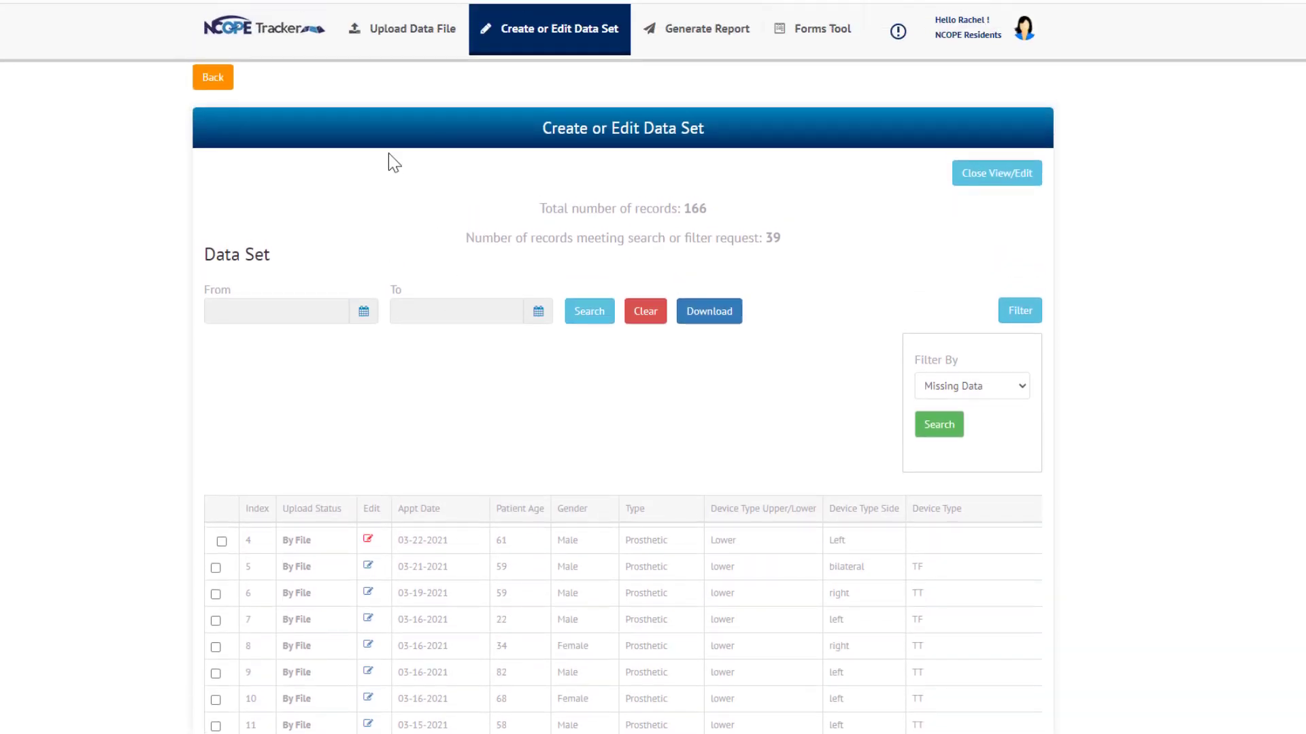
{"action": "left_click", "coordinate": [263, 32]}
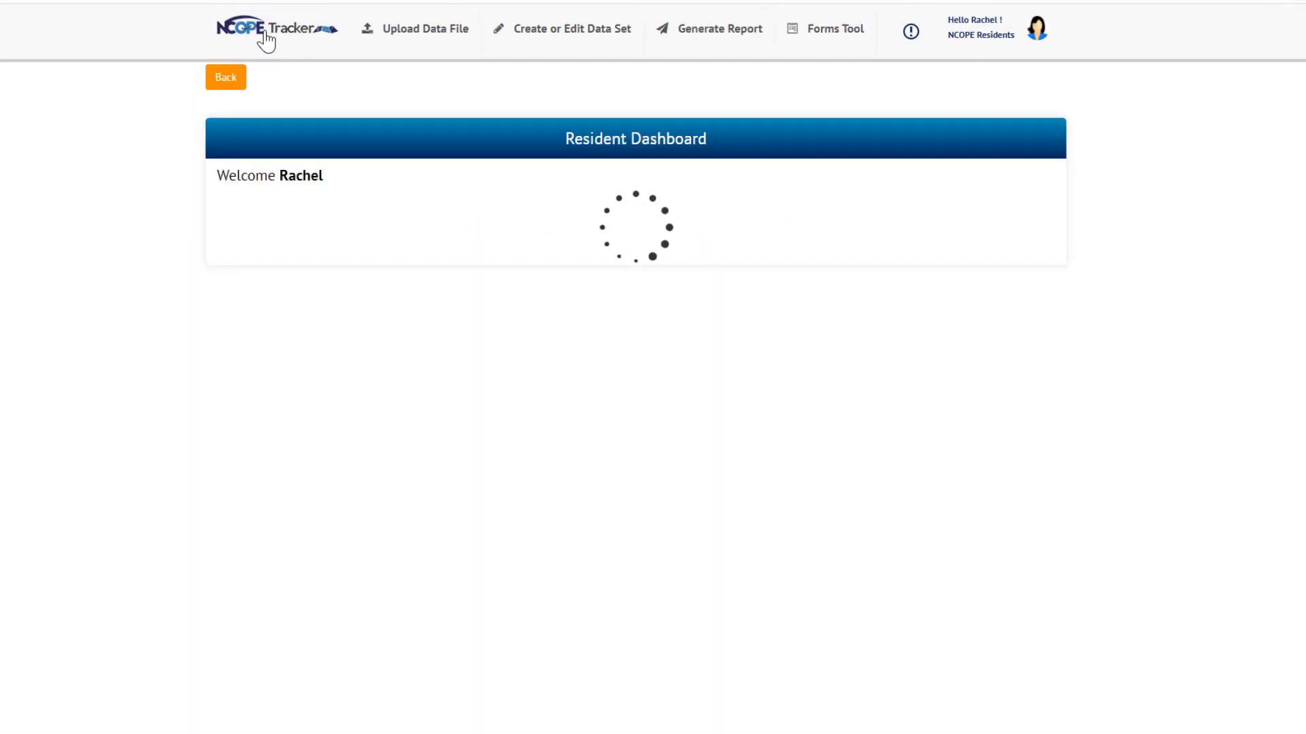